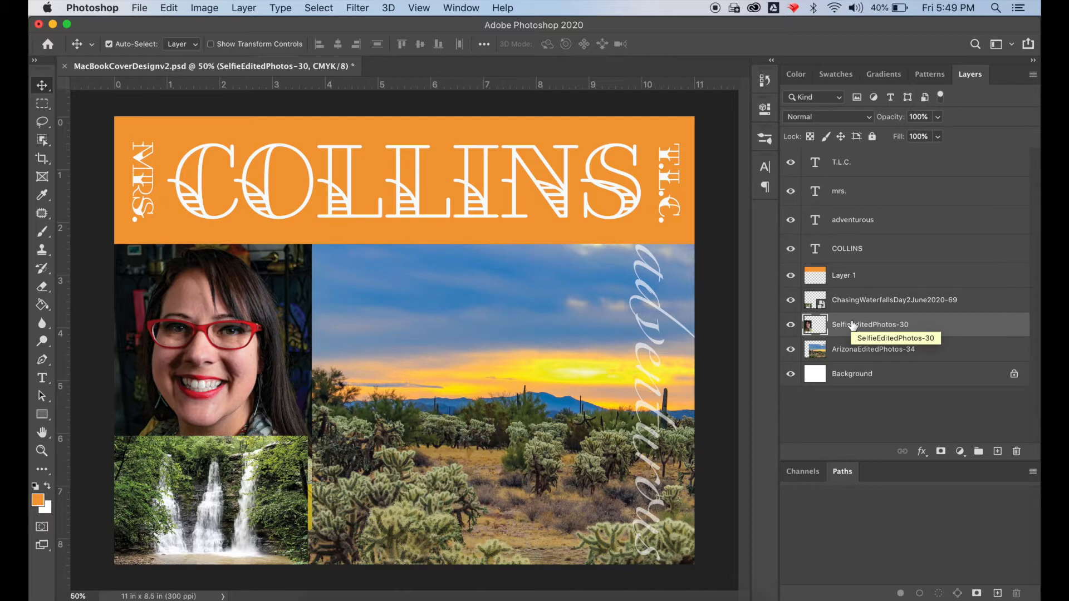
Nudge the portrait photo left until its right edge lines up with the waterfall photo below it.
key(Left)
key(Left)
key(Left)
key(Left)
key(Left)
key(Left)
key(Left)
key(Left)
key(Left)
key(Left)
key(Left)
key(Left)
key(Left)
key(Left)
key(Left)
key(Left)
key(Left)
key(Left)
key(Left)
key(Left)
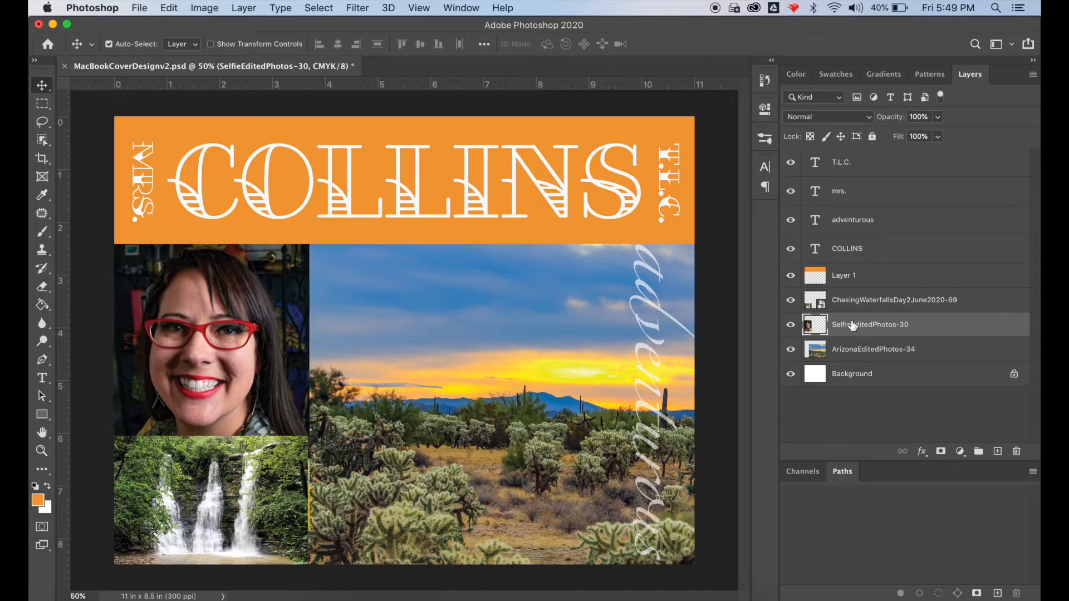
key(Left)
key(Left)
key(Left)
key(Left)
key(Right)
key(Right)
key(Right)
key(Right)
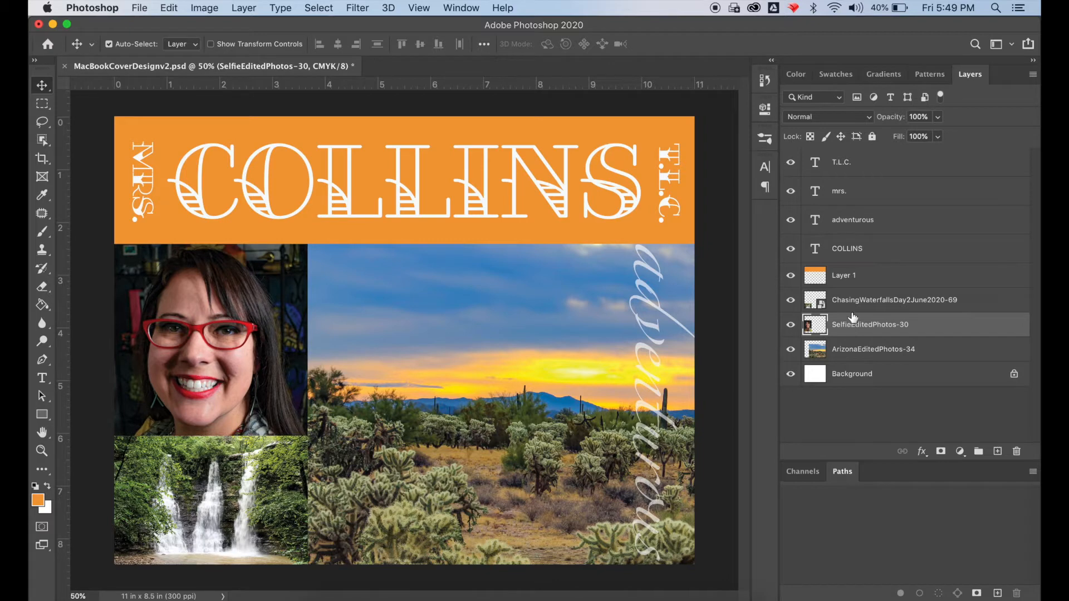
Create a new layer above the orange banner layer and select a narrow vertical strip along the seam beside the desert photo.
click(273, 231)
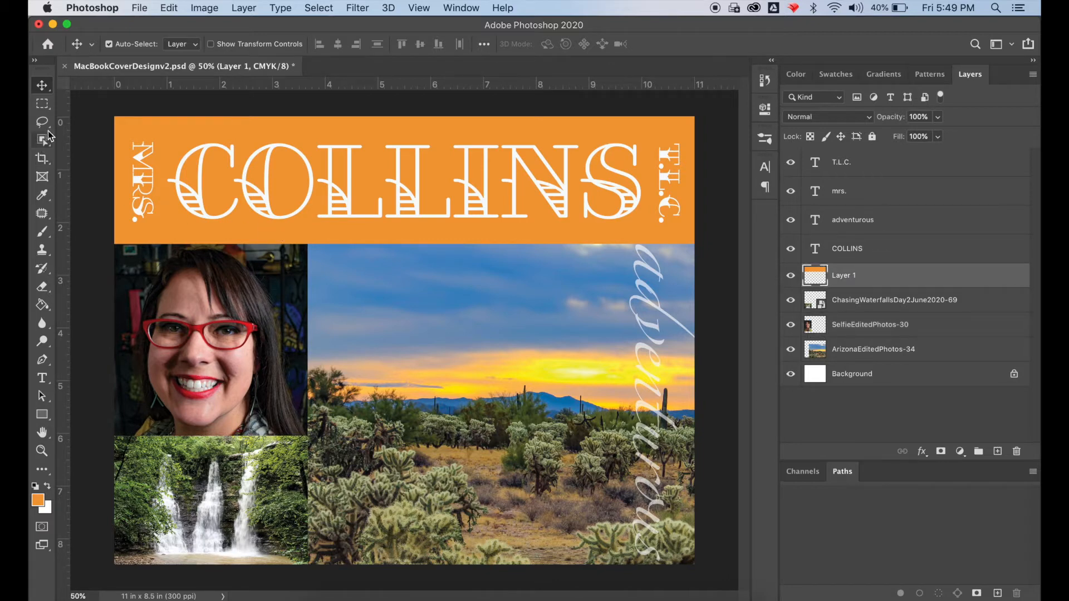
click(42, 104)
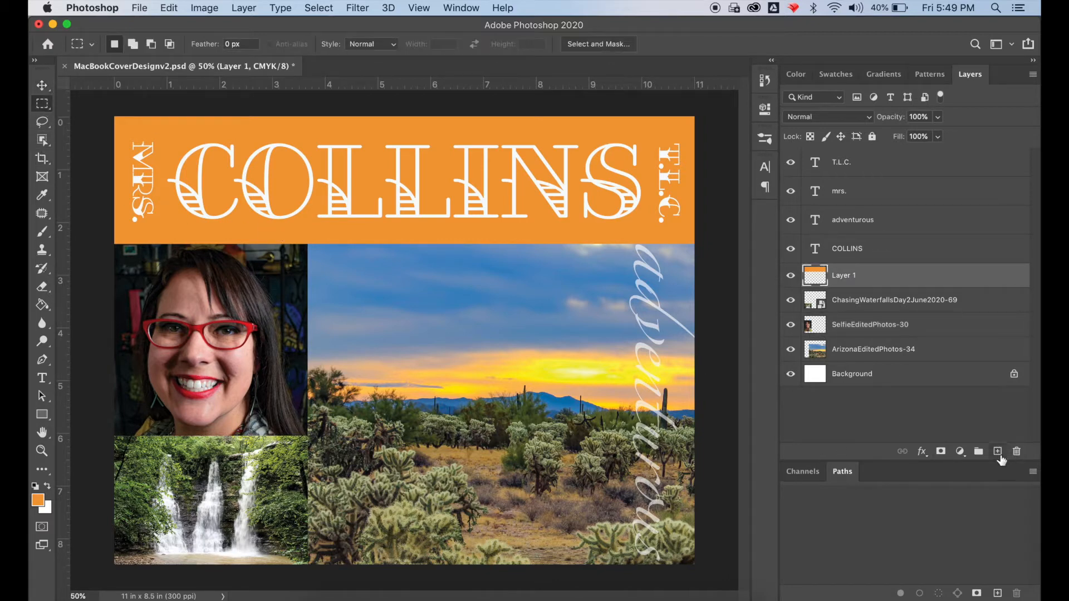
click(998, 452)
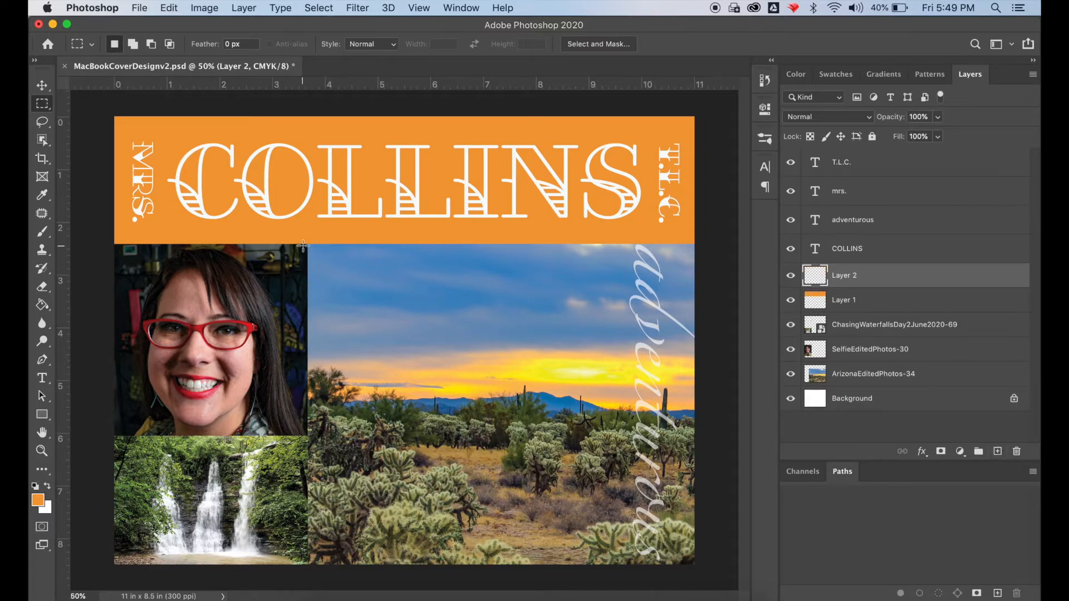
drag(305, 239, 311, 567)
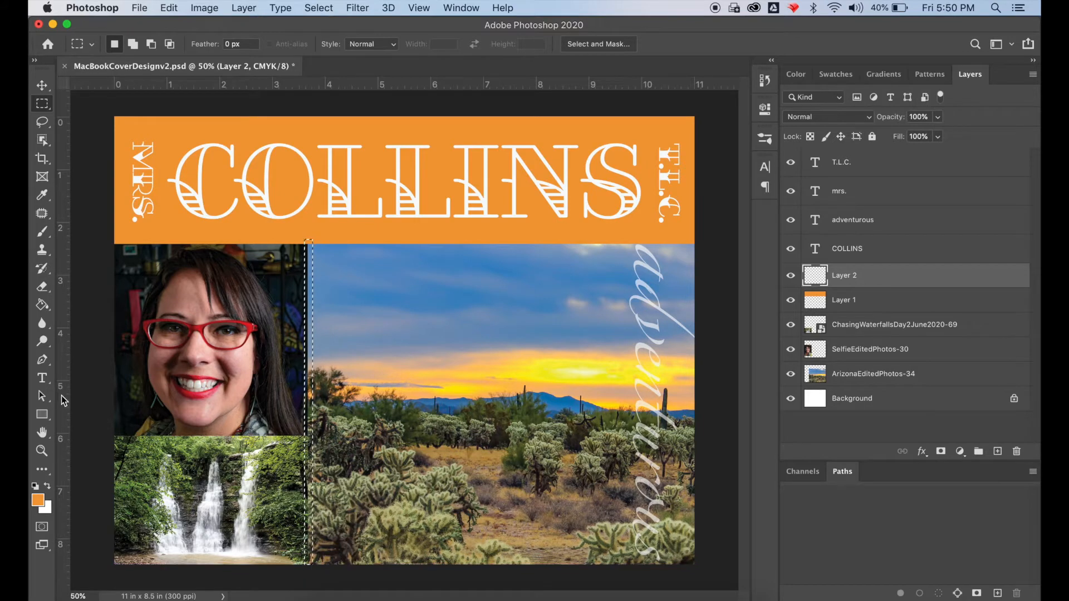
Fill the selected vertical strip with the orange foreground color at 100% opacity in Normal mode.
click(44, 308)
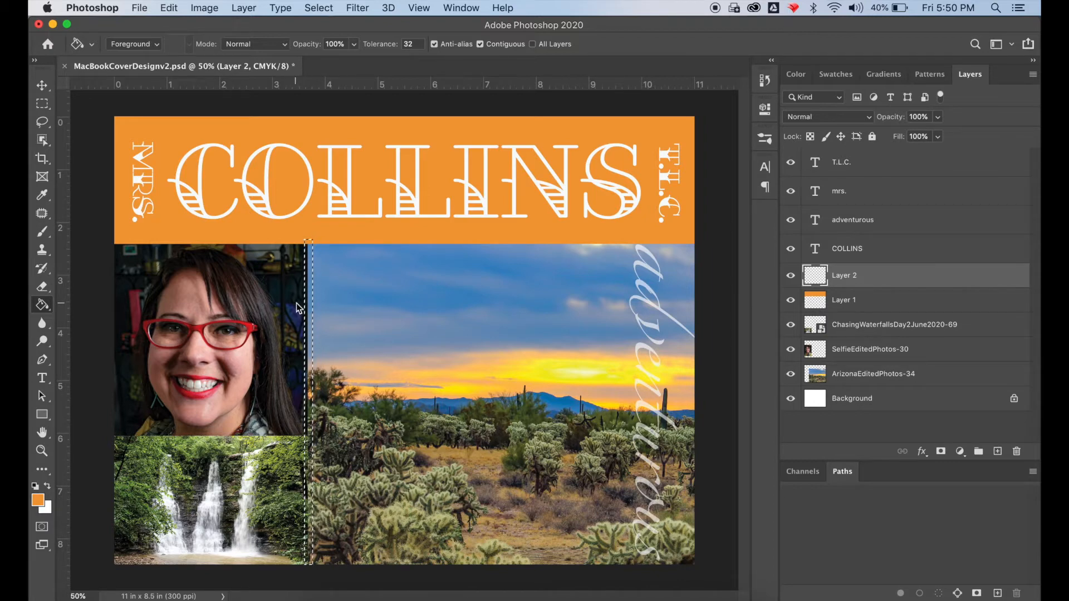
click(169, 8)
click(179, 231)
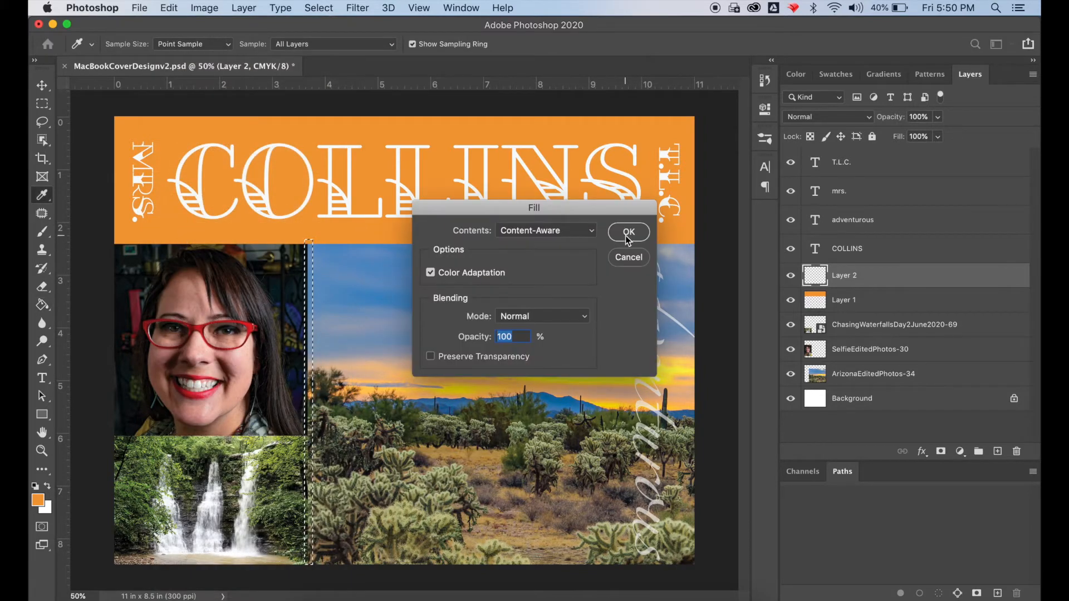
click(572, 229)
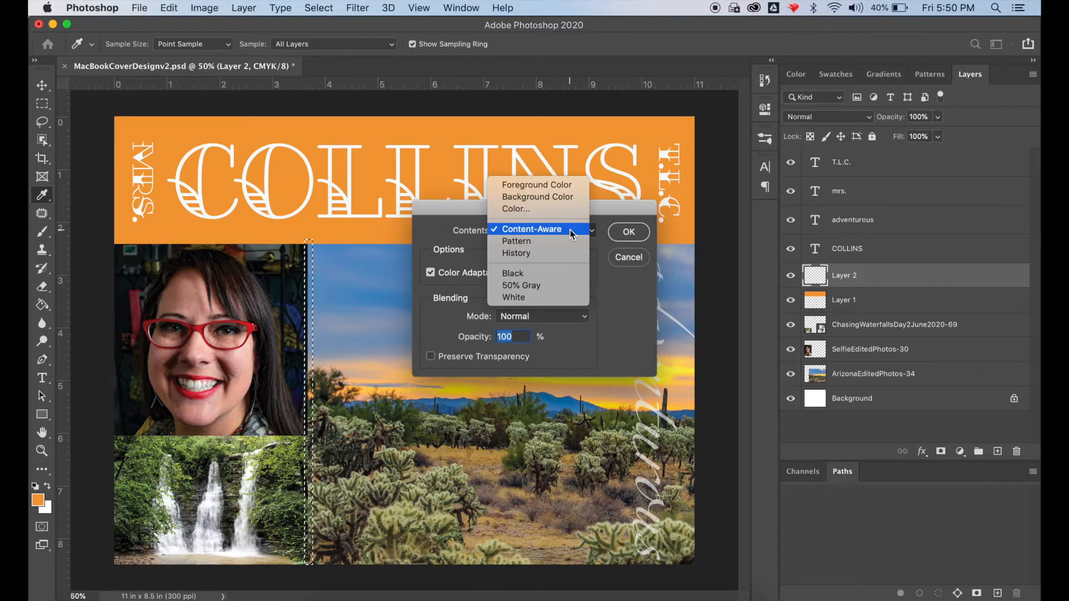
click(536, 185)
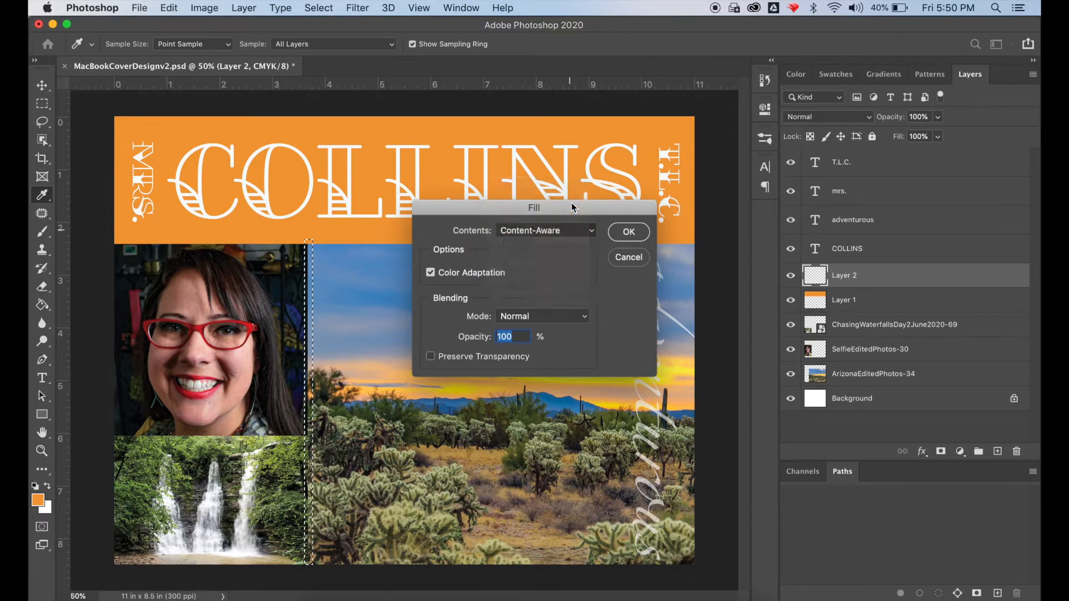
click(628, 232)
Duplicate the vertical orange stripe layer within the same document.
click(43, 105)
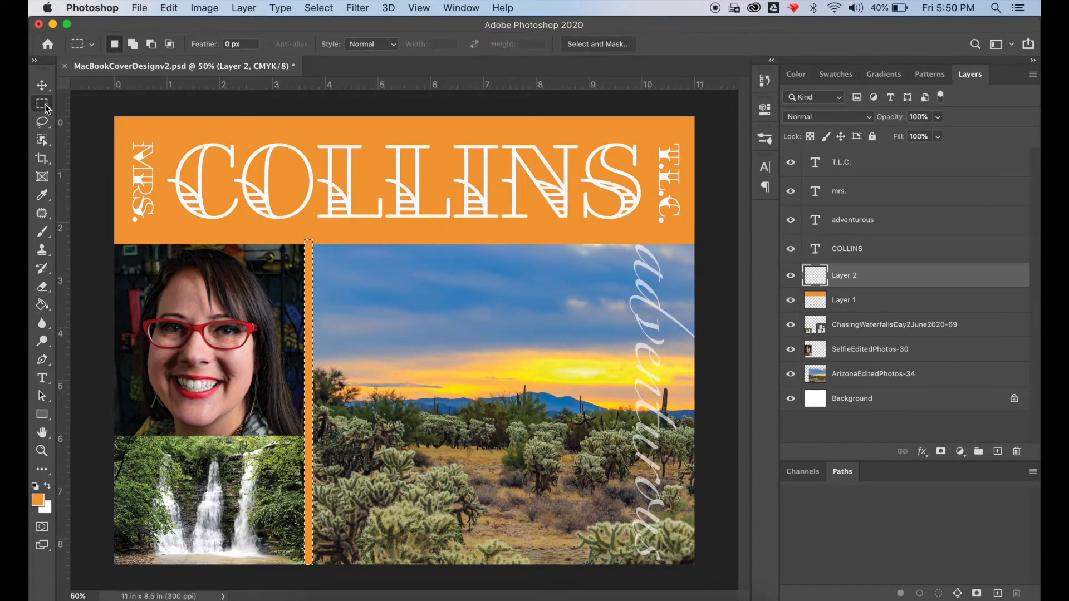
key(v)
click(244, 8)
click(292, 70)
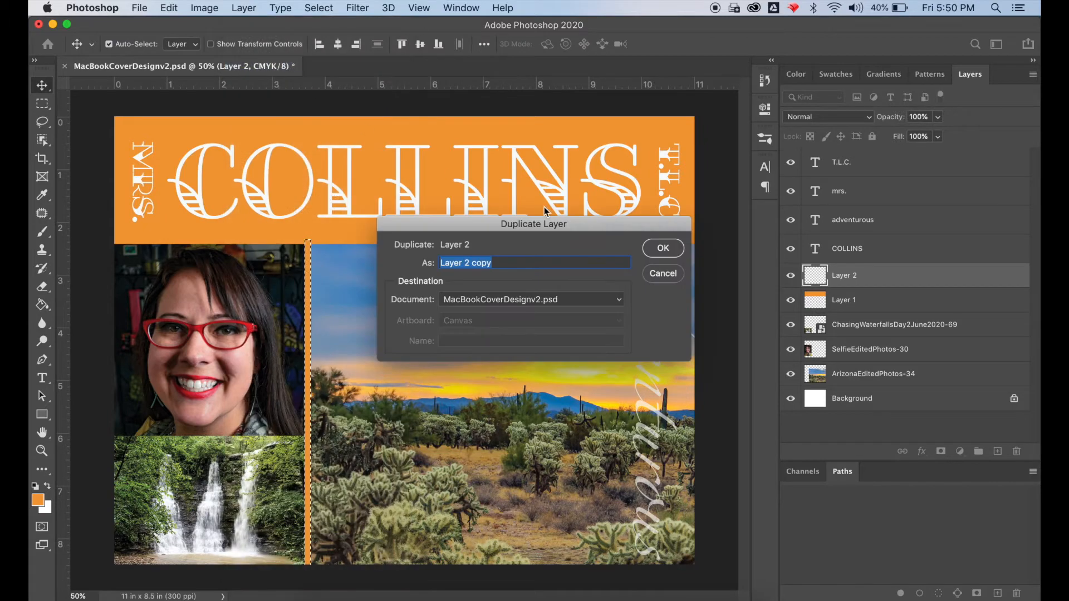
click(662, 249)
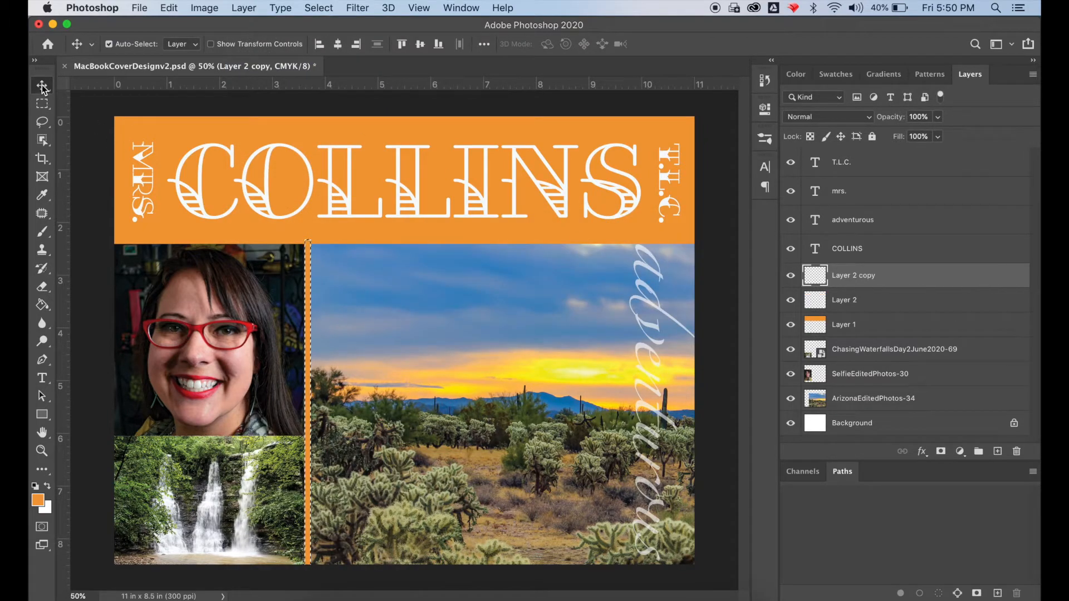
Rotate the copied stripe 90 degrees and place it as a horizontal divider between the portrait and waterfall photos.
click(169, 8)
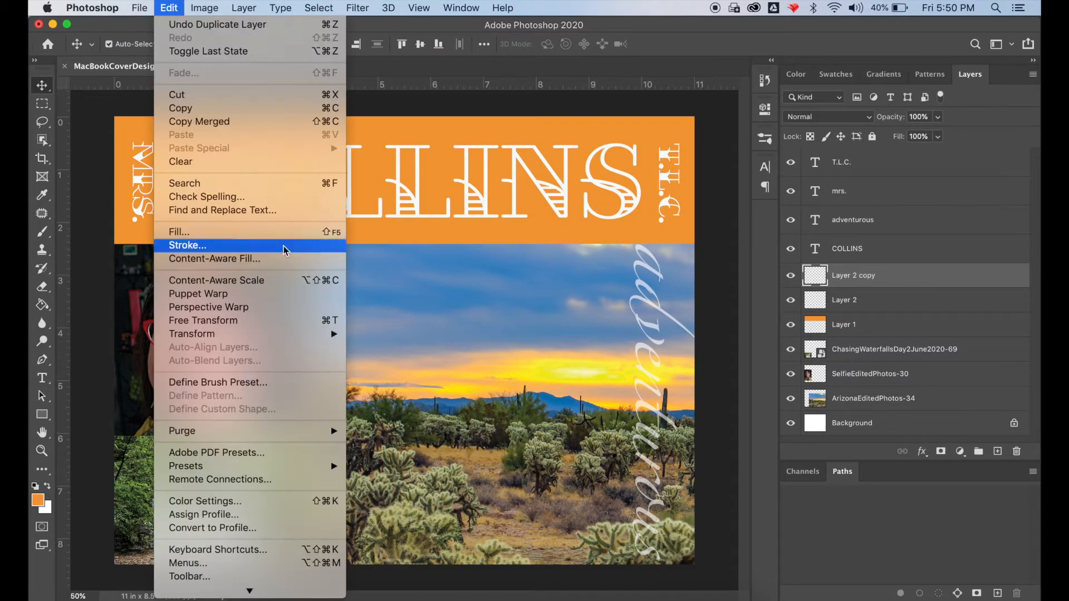
click(255, 326)
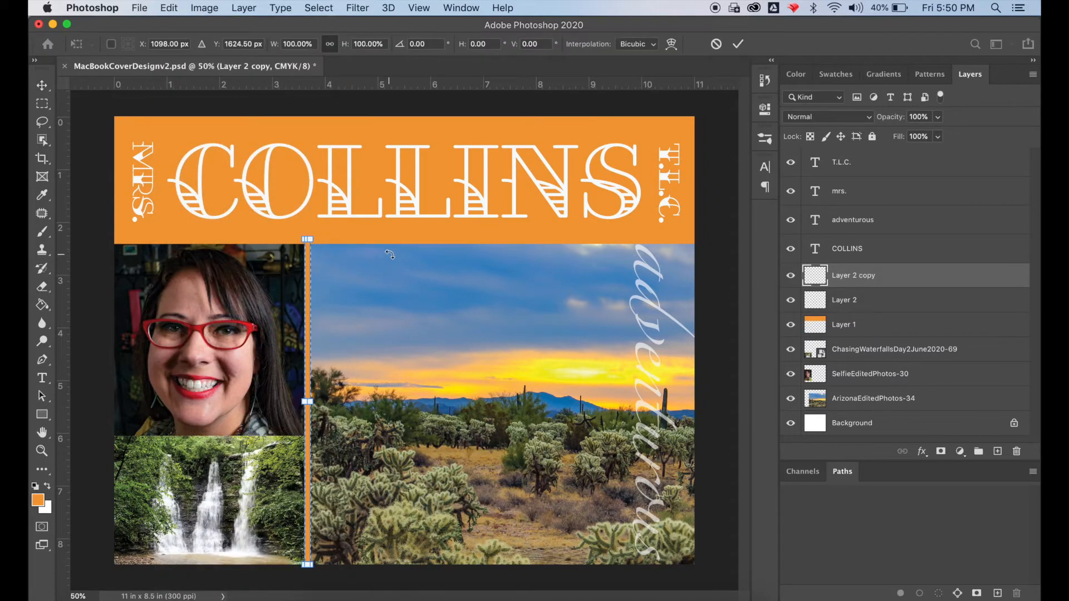
drag(391, 257, 478, 486)
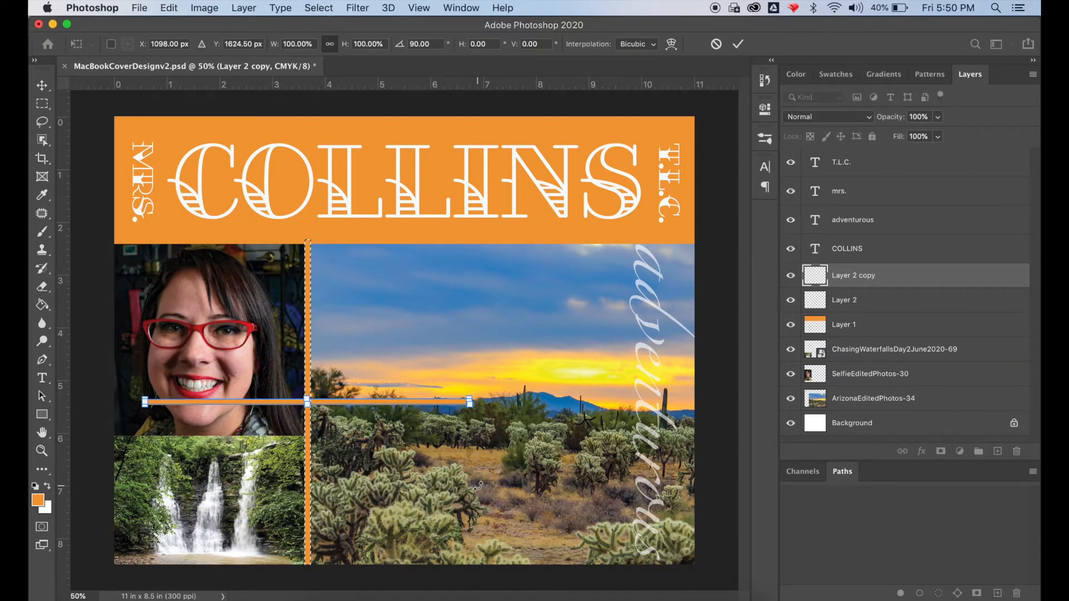
click(45, 93)
drag(398, 402, 236, 439)
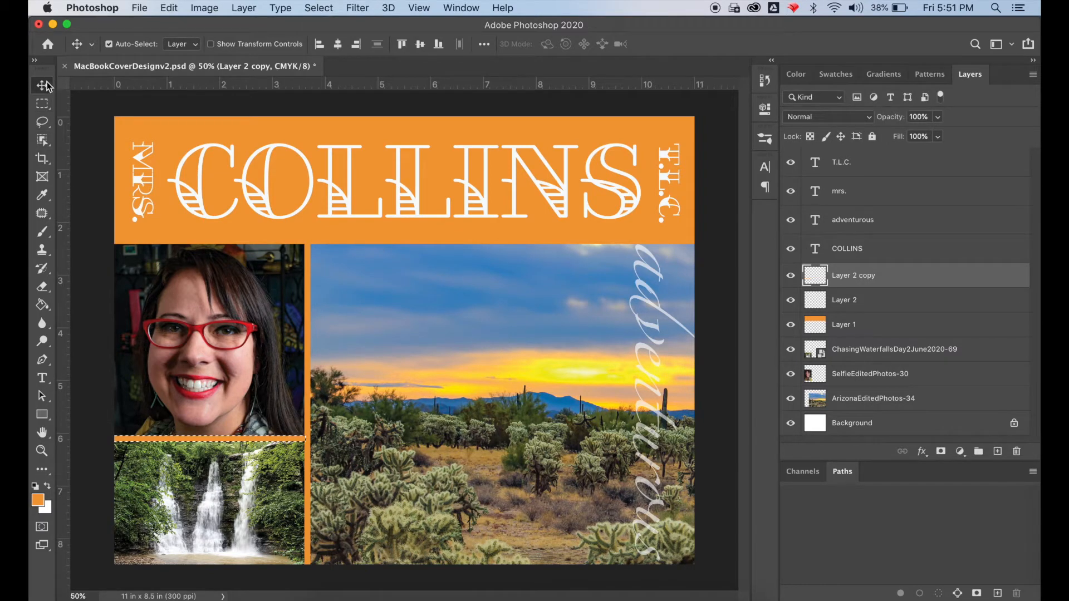
Save the document and clear the remaining selection around the horizontal stripe.
click(96, 252)
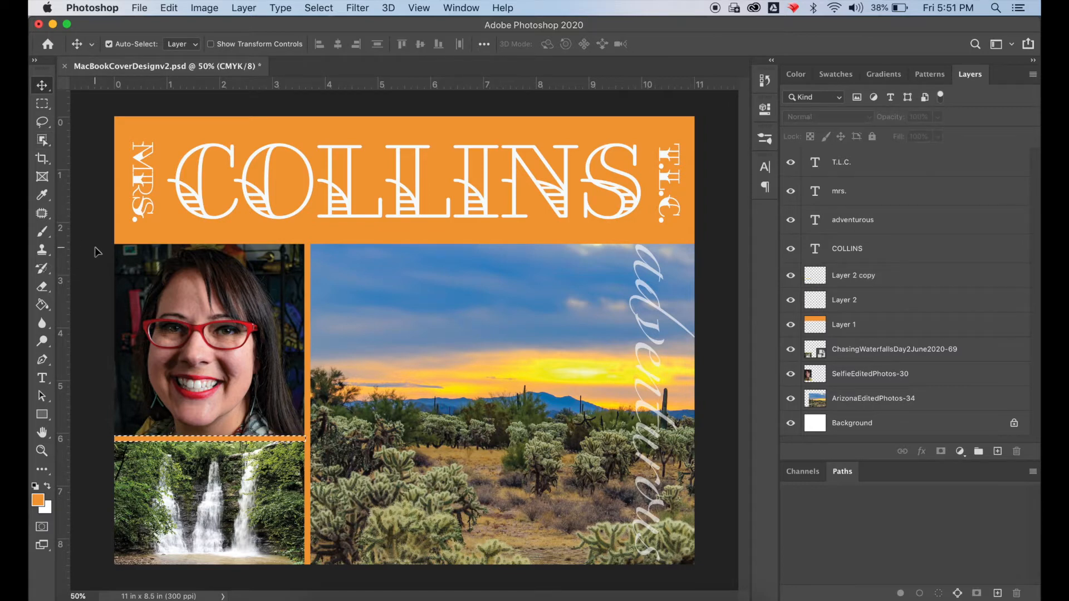
key(super+s)
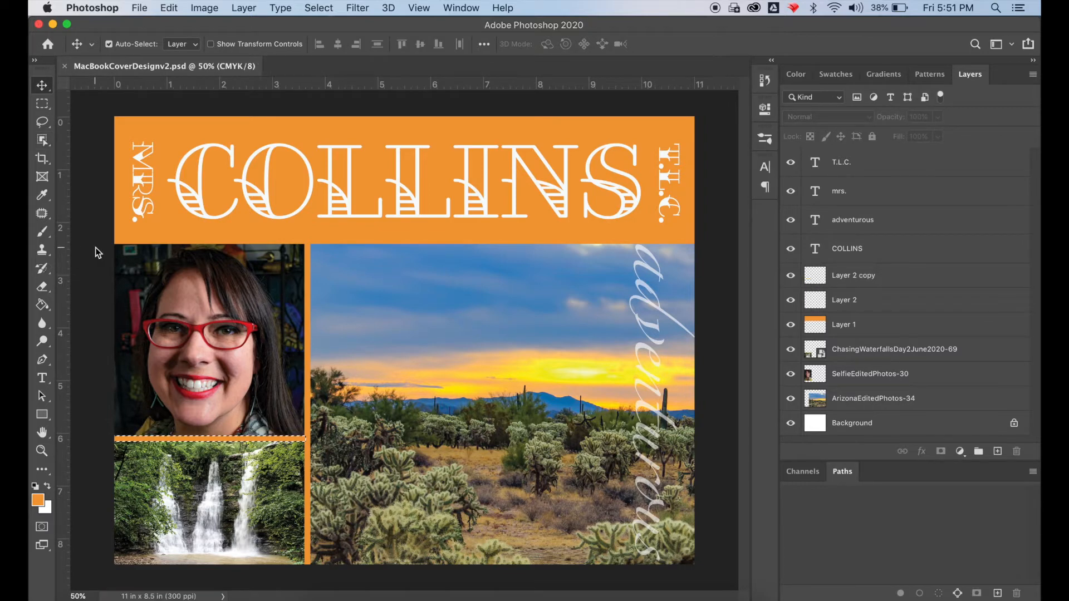
click(41, 104)
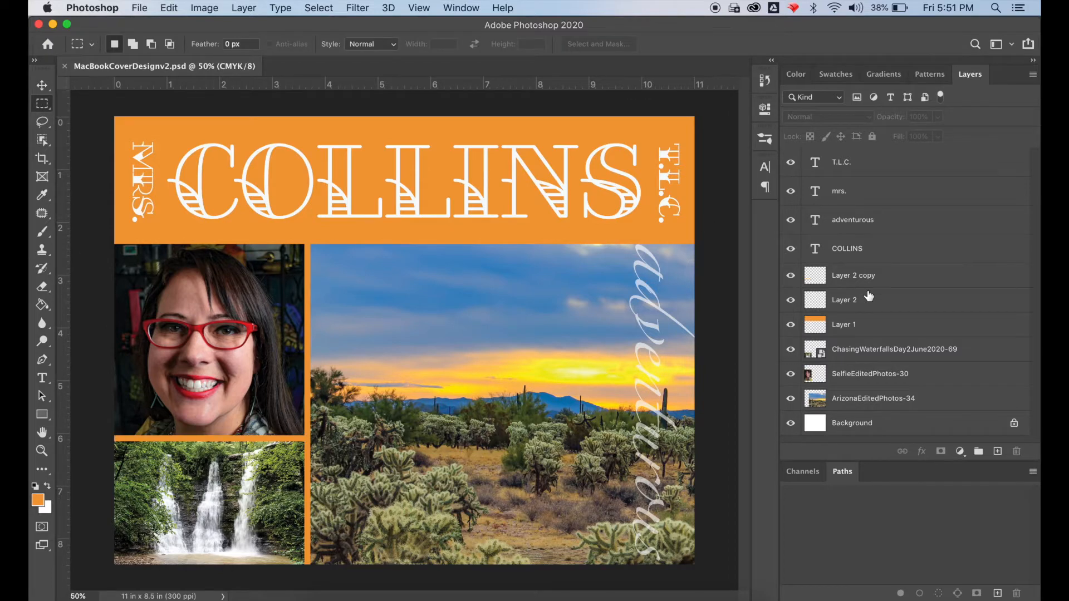
Scale the "adventurous" text to about 72% width and 76% height and move it along the desert photo's left edge.
click(873, 381)
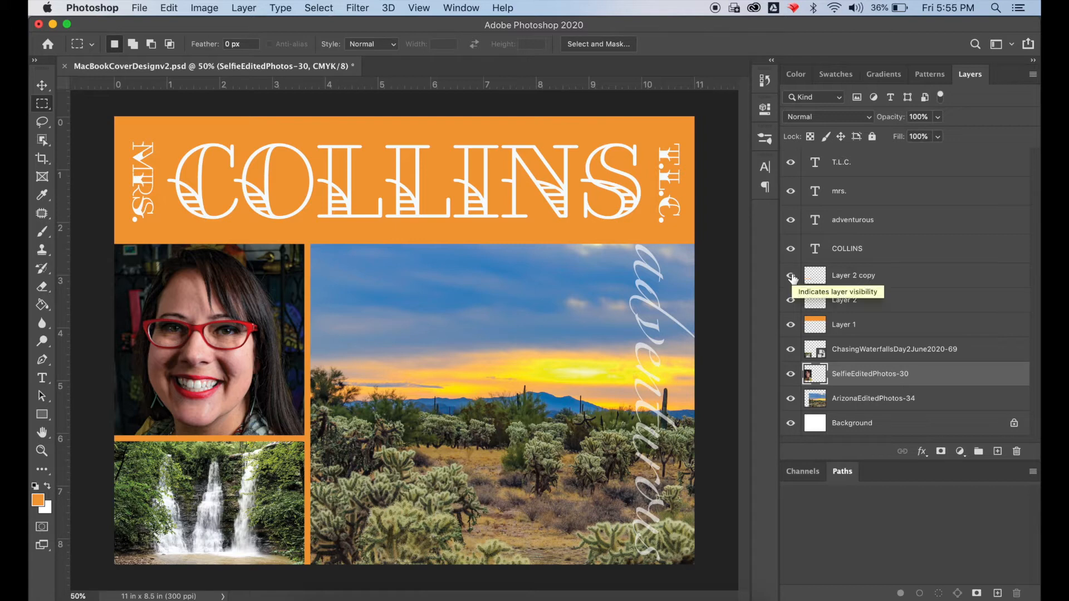
click(848, 218)
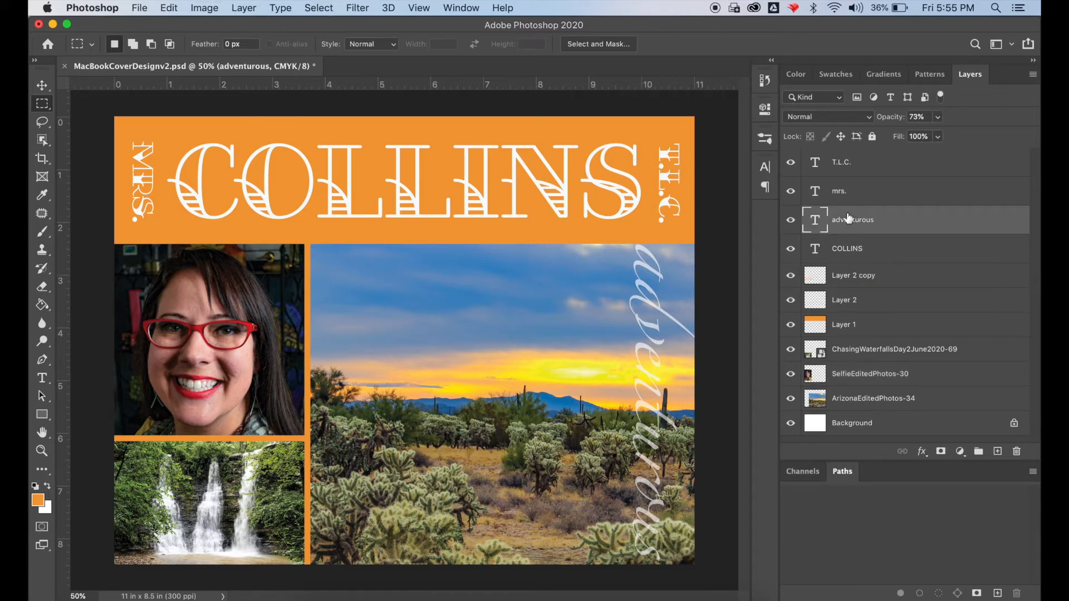
click(172, 8)
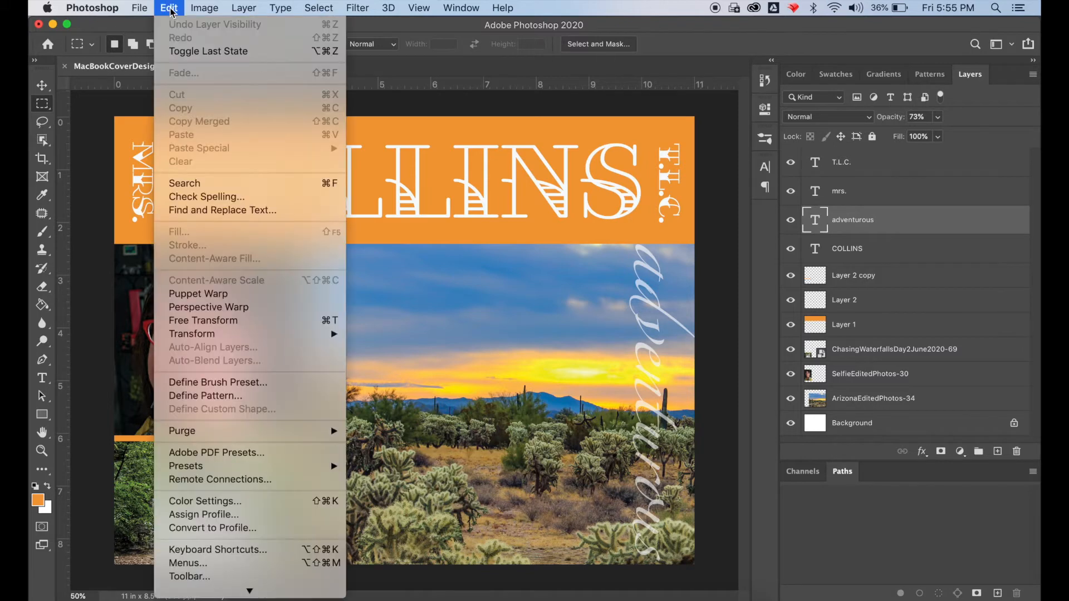
click(199, 321)
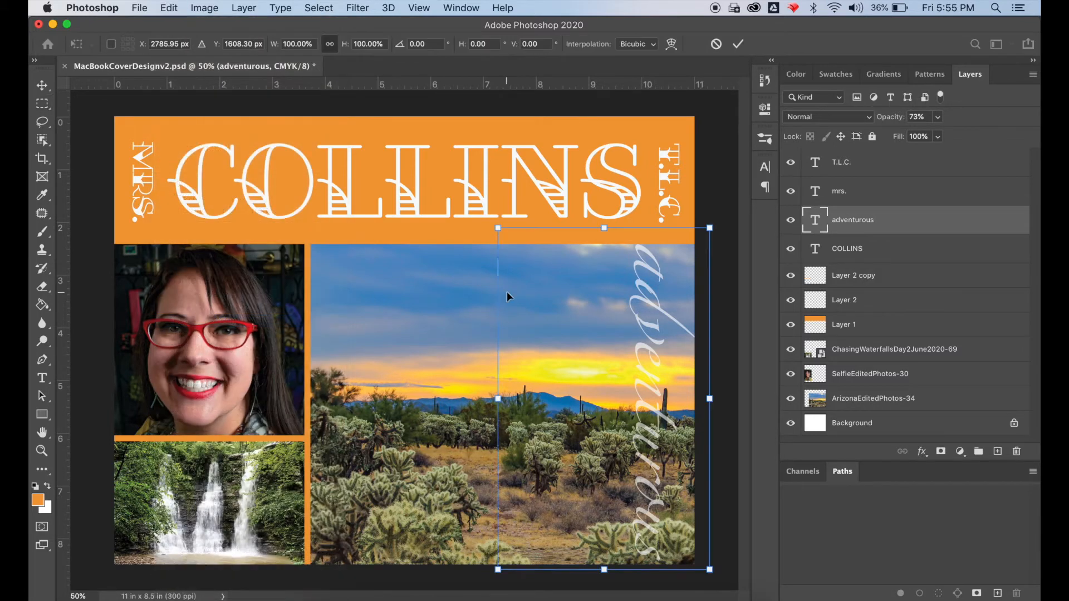
drag(704, 237, 652, 309)
drag(557, 401, 300, 402)
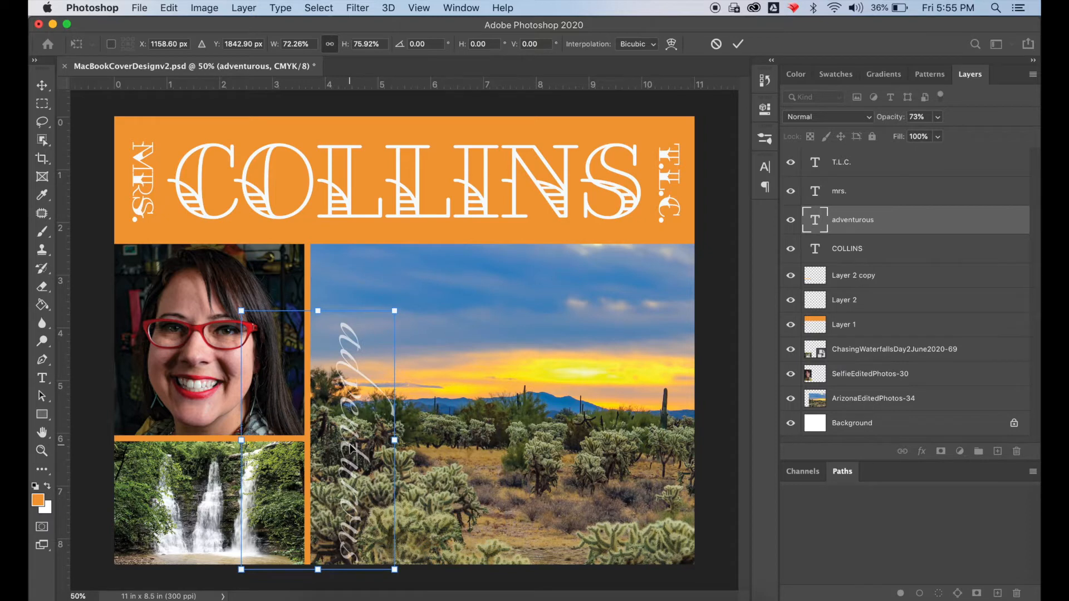
drag(353, 452, 328, 380)
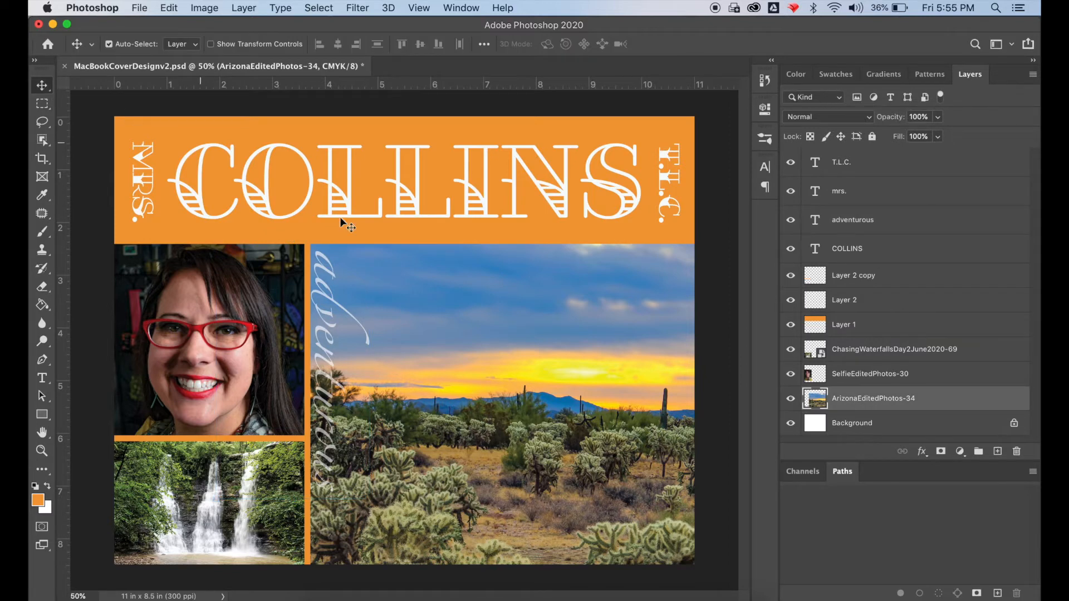
Move the desert photo left and scale it down slightly so the tall saguaro stands in the right part of its frame.
drag(493, 343, 413, 345)
drag(484, 367, 449, 360)
click(169, 8)
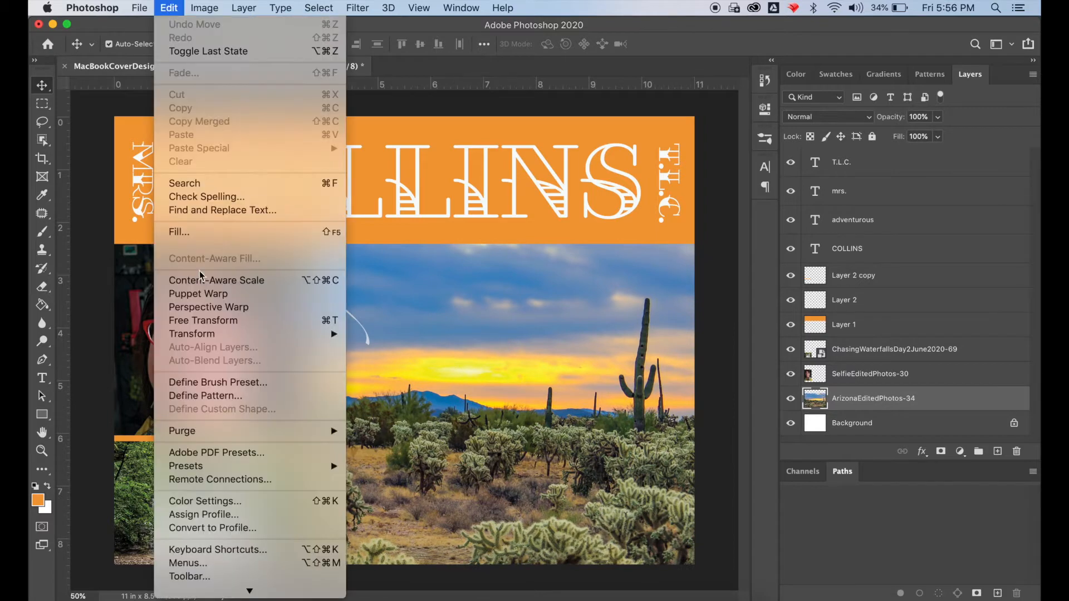
click(201, 323)
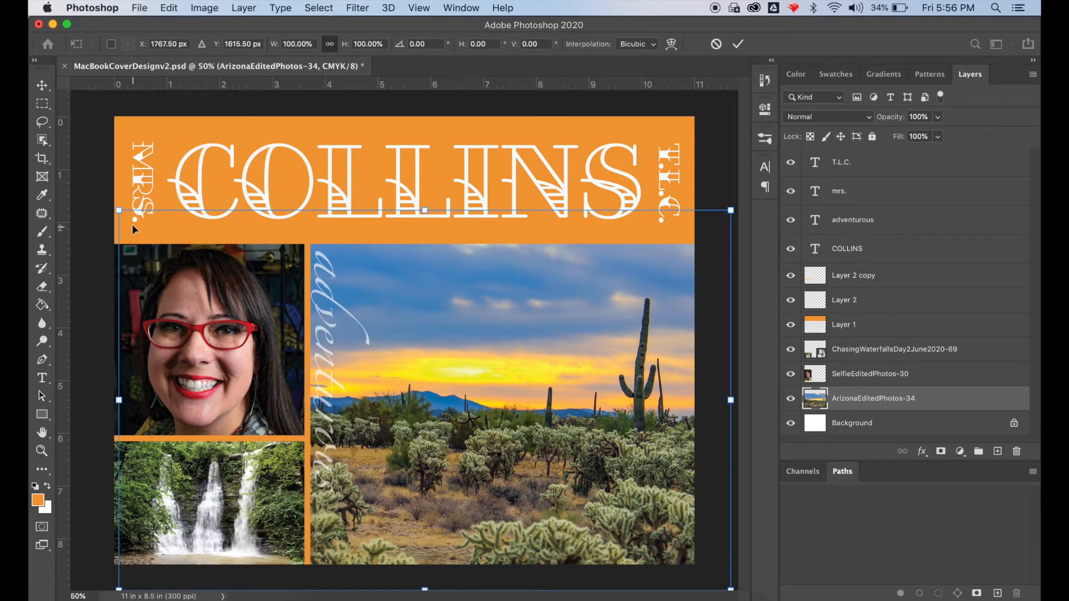
drag(120, 211, 206, 274)
drag(452, 425, 500, 408)
drag(254, 256, 229, 239)
drag(564, 435, 481, 422)
drag(144, 223, 115, 215)
key(Return)
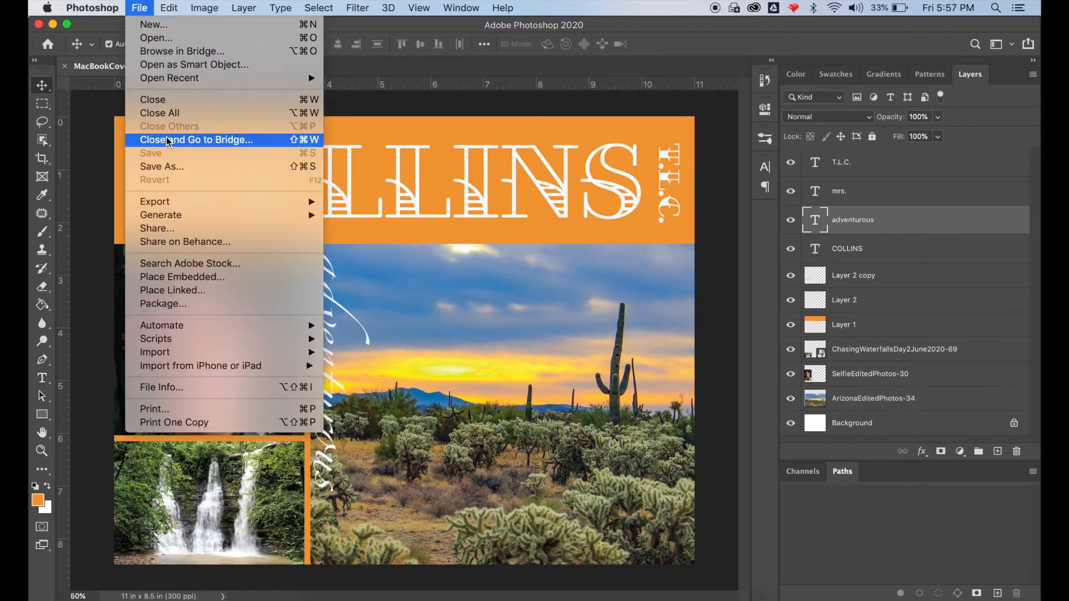
Save a JPEG version of MacBookCoverDesignv2 to the Desktop.
click(167, 167)
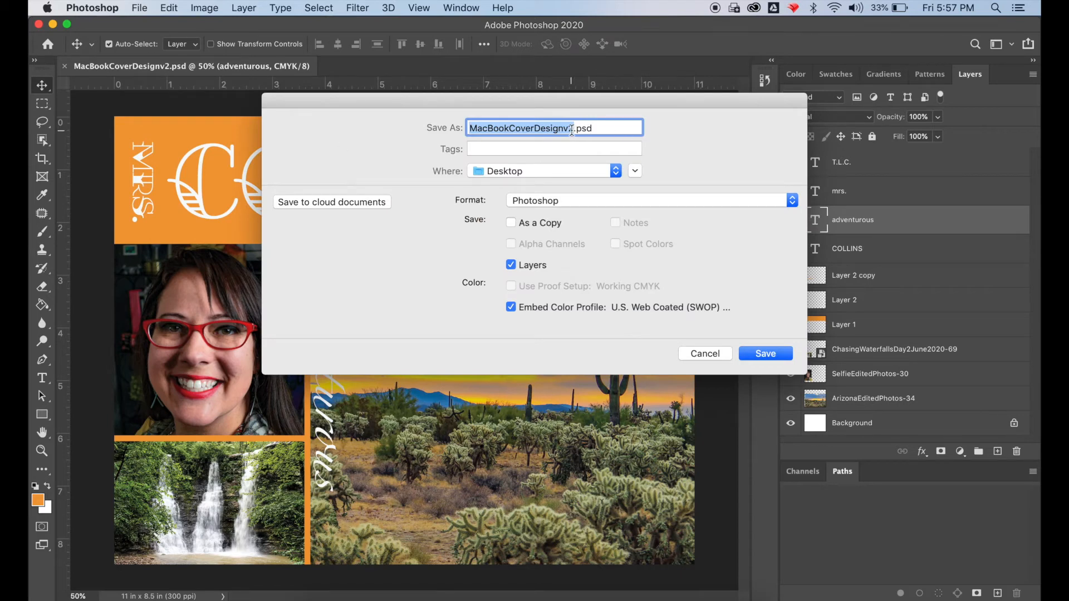
click(737, 204)
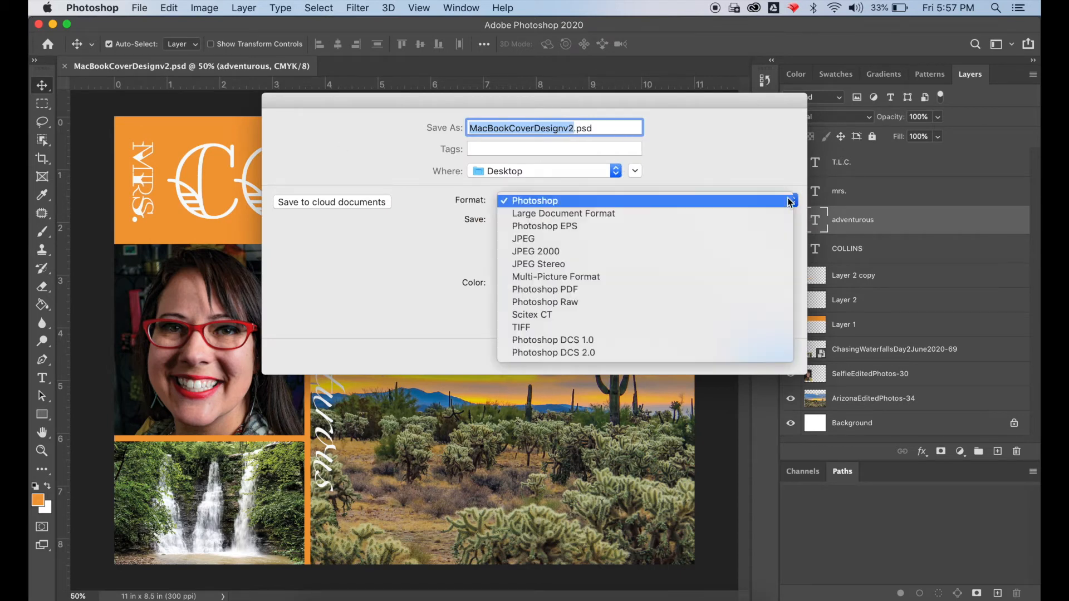
click(776, 240)
click(782, 354)
click(620, 150)
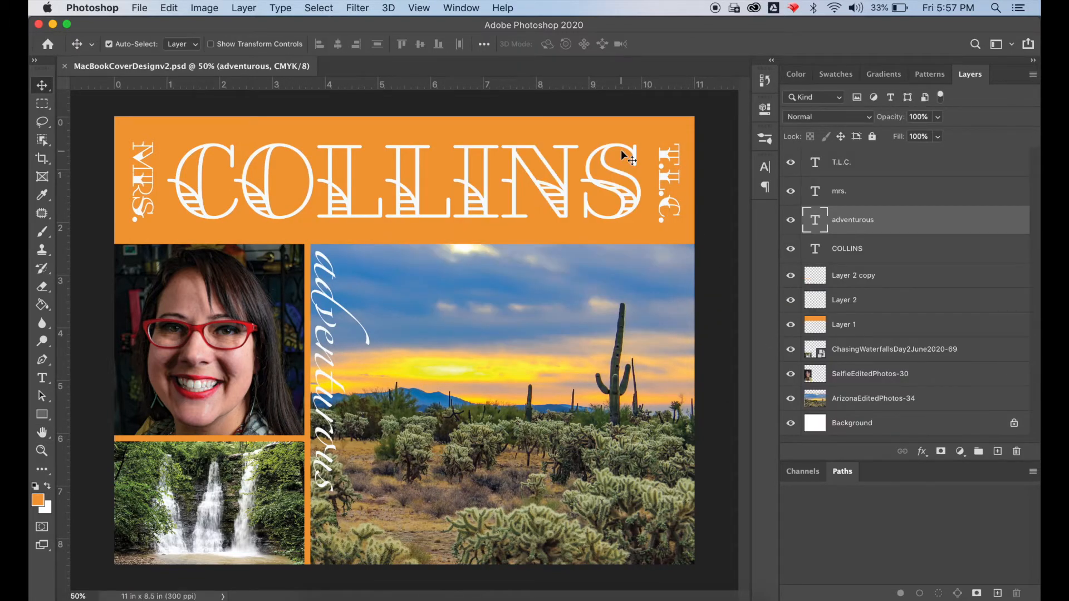
Add a Color Overlay effect to Layer 1, the orange banner behind the large surname.
click(851, 323)
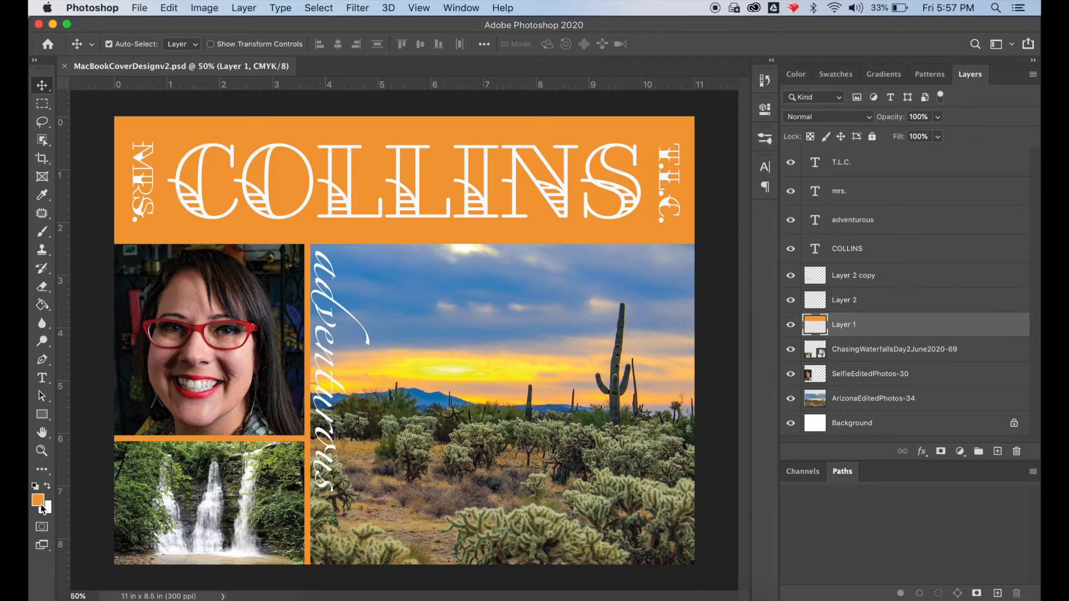
double_click(870, 329)
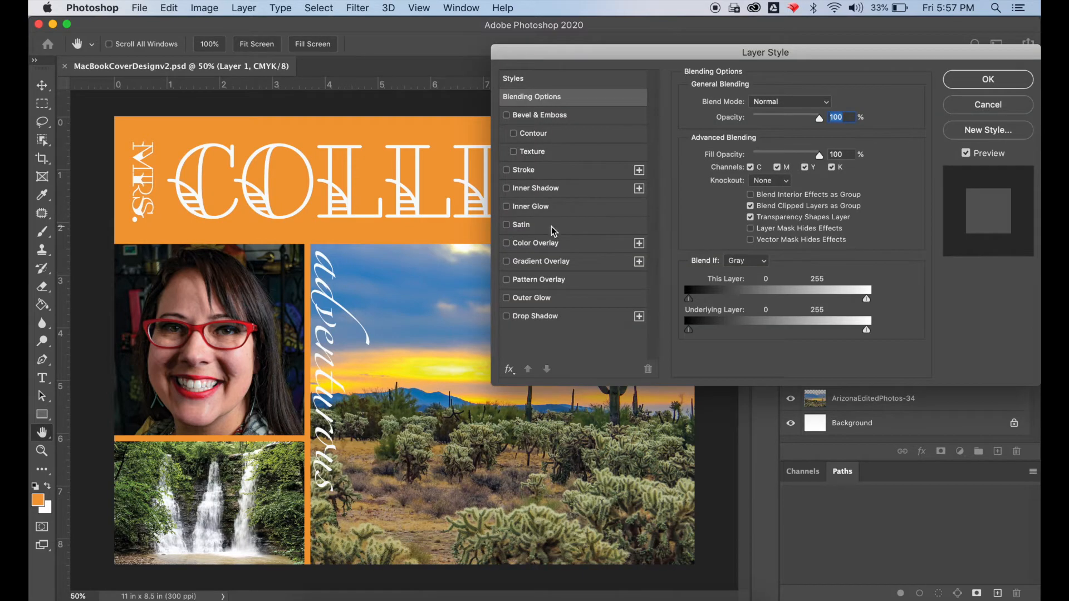
click(546, 247)
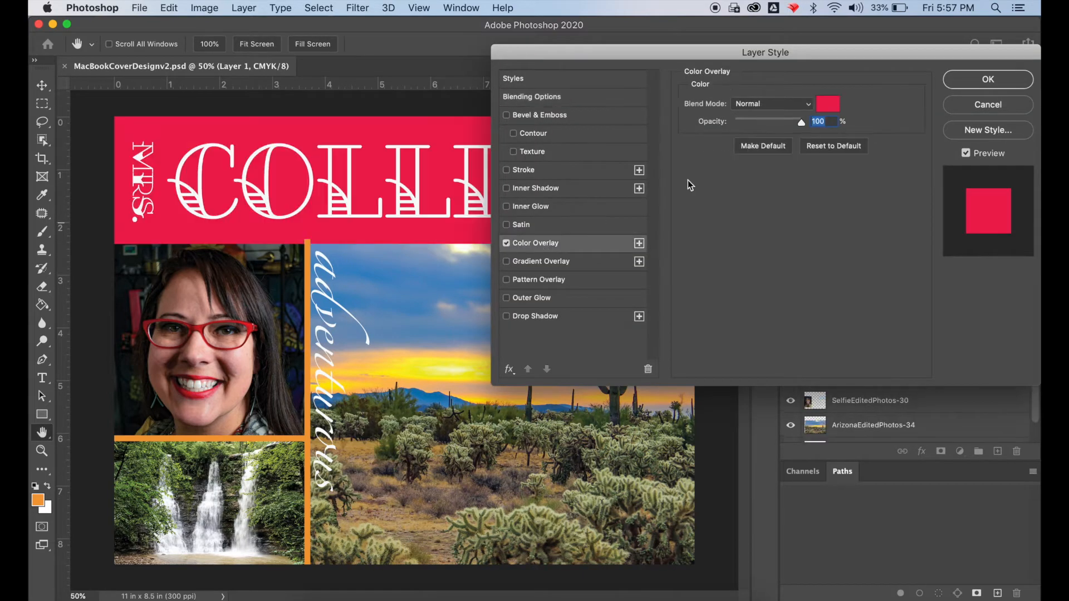
Set the banner's overlay color to teal-blue #1e96a8 and apply the layer style.
click(828, 104)
click(550, 285)
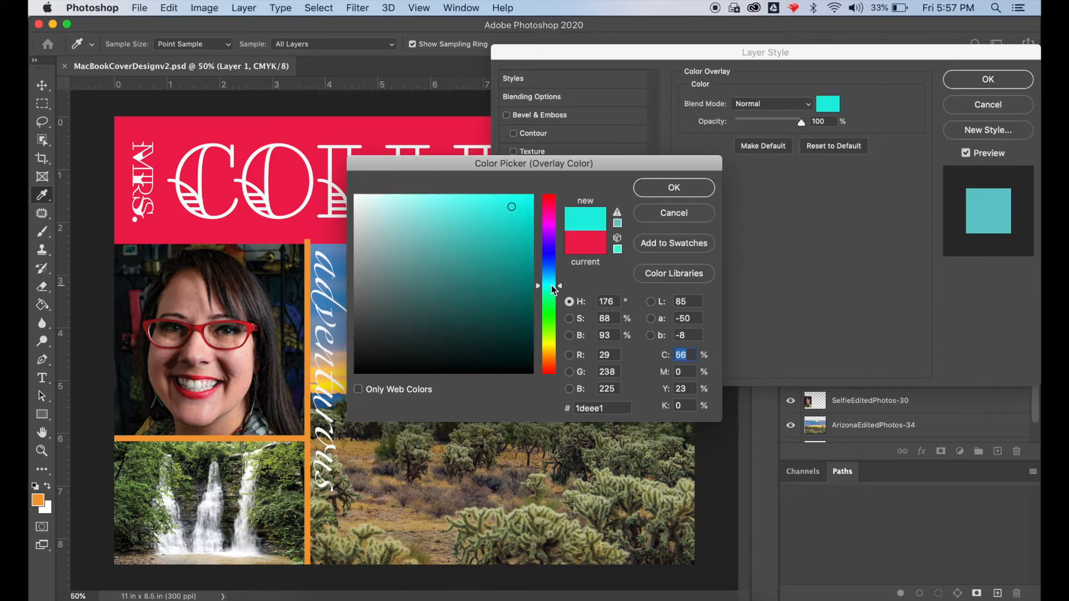
click(501, 257)
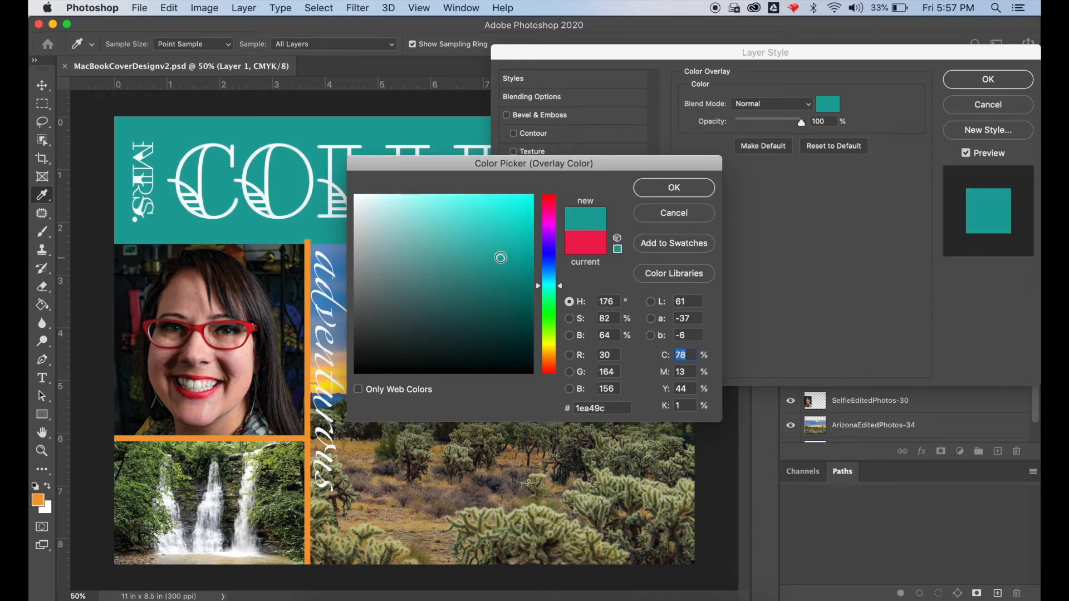
click(463, 228)
click(463, 291)
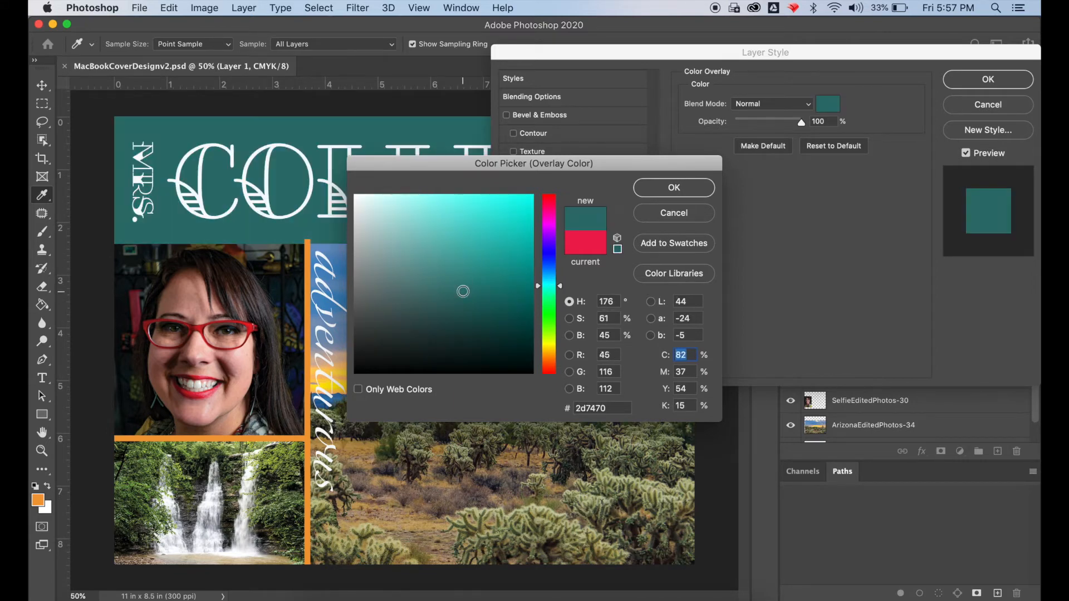
click(518, 273)
mouse_move(518, 273)
mouse_down()
mouse_move(529, 205)
mouse_move(505, 259)
mouse_up()
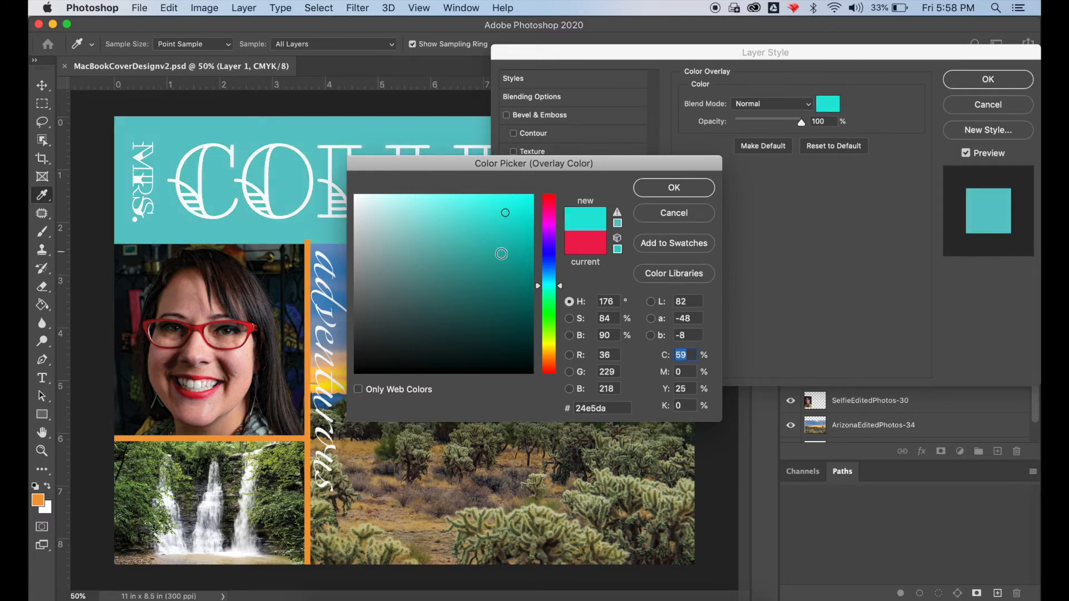
click(549, 277)
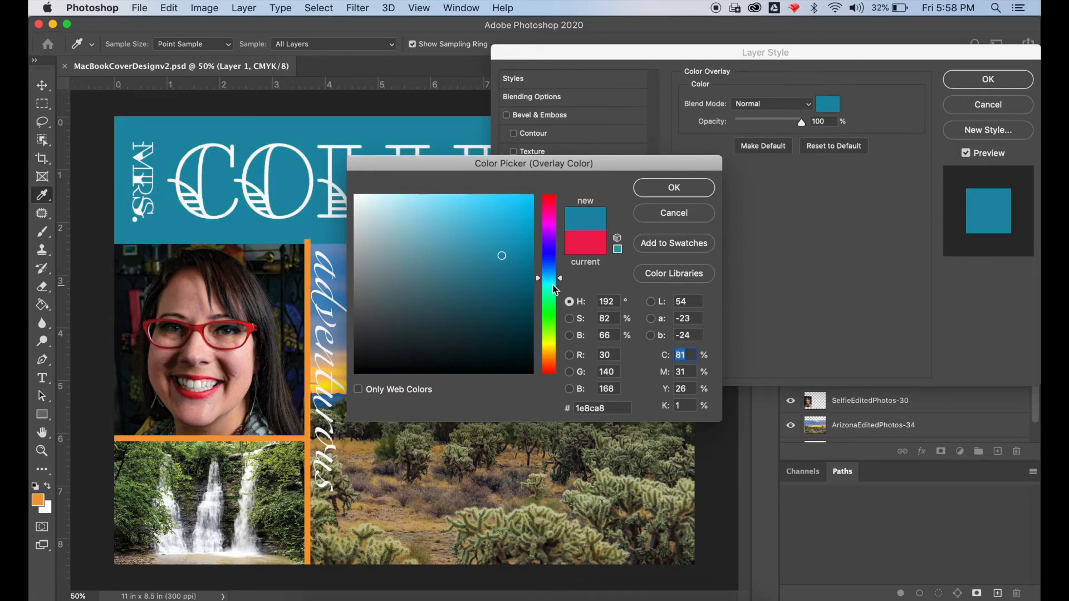
click(553, 285)
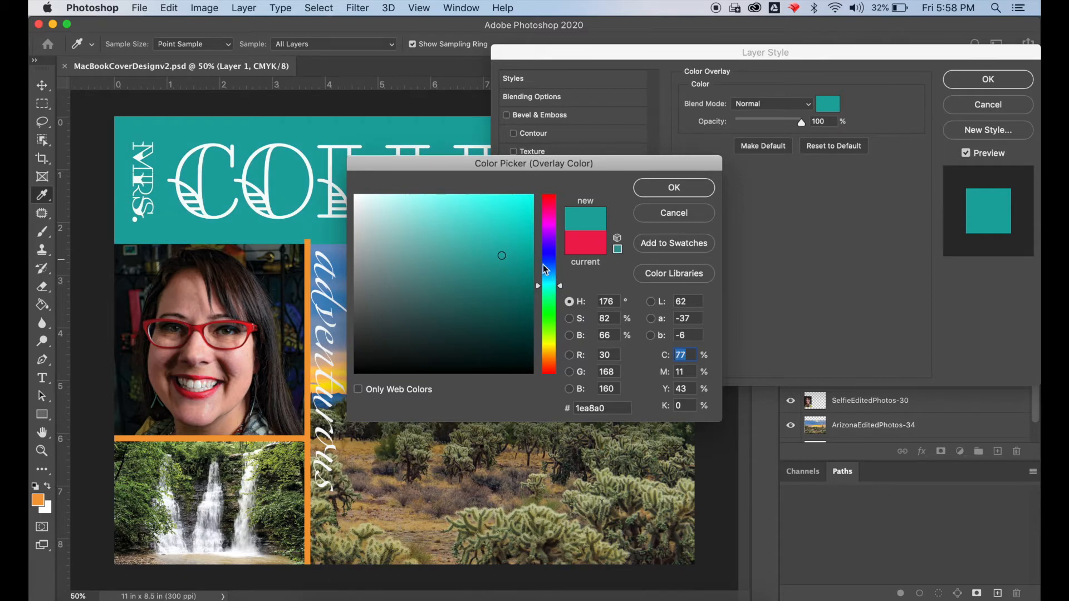
click(546, 281)
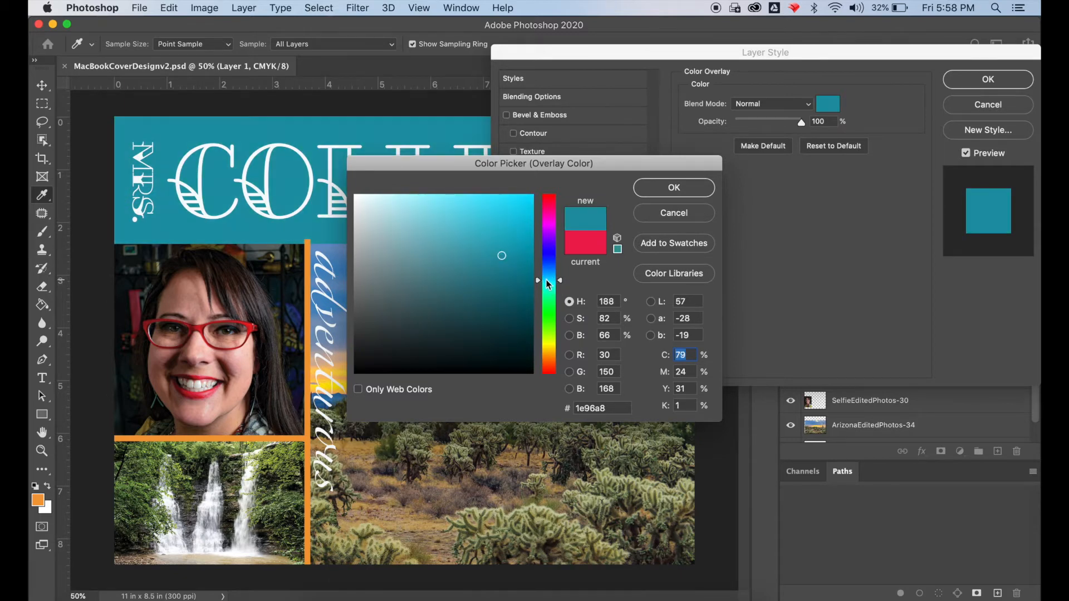
drag(612, 408, 570, 408)
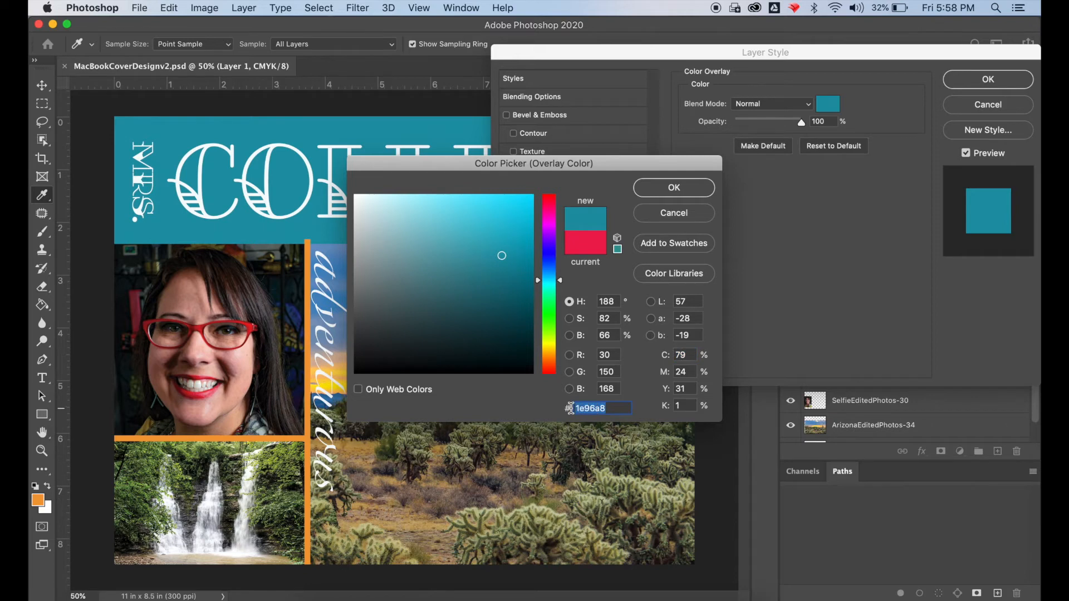
click(684, 189)
click(970, 82)
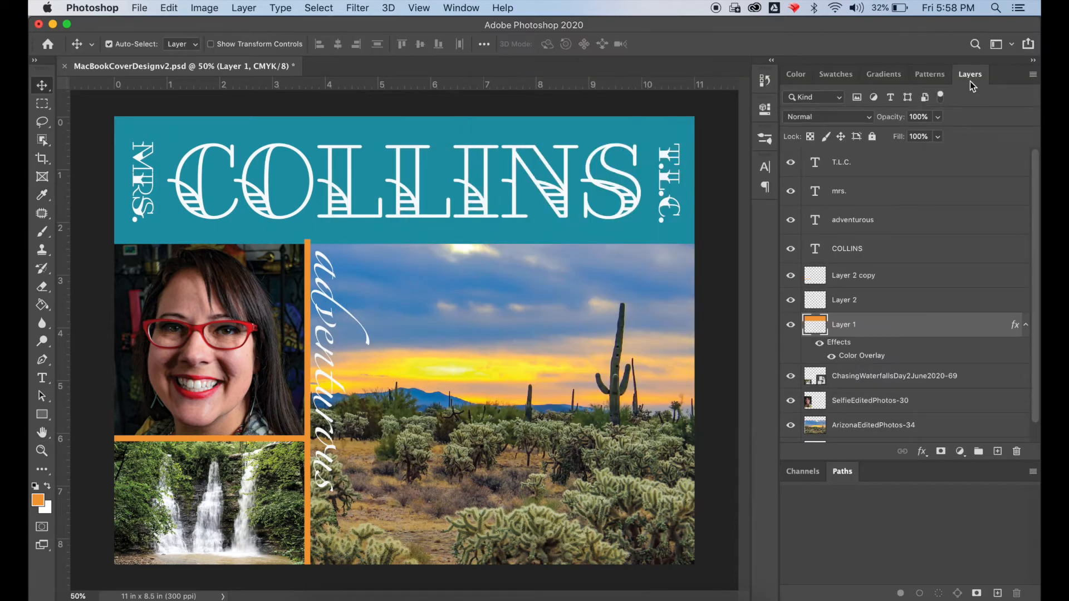
Apply a Color Overlay in the banner's teal-blue to Layer 2, the vertical divider stripe.
click(873, 299)
double_click(873, 299)
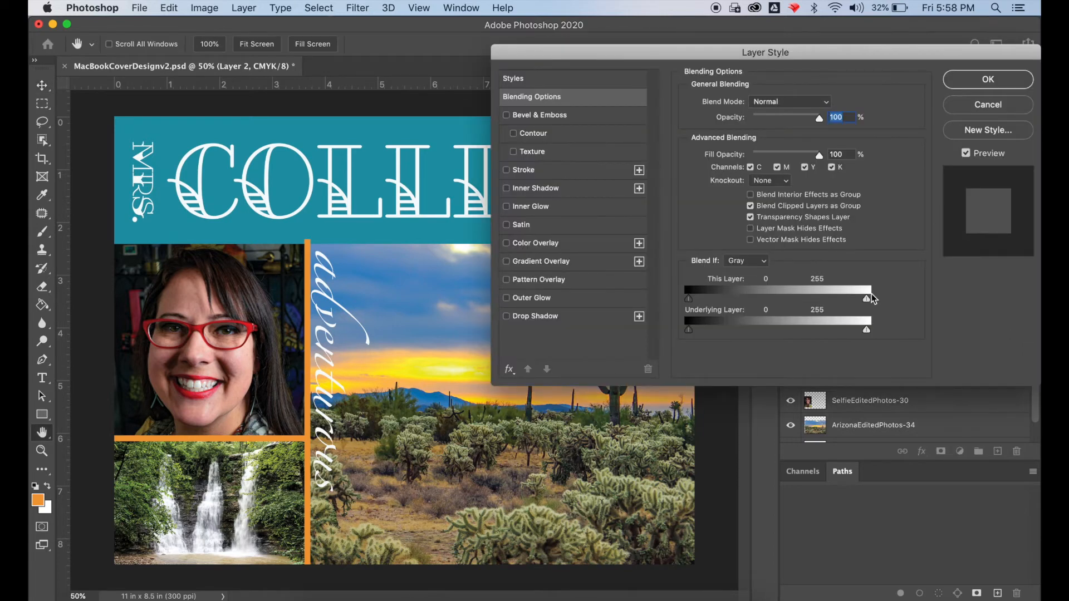
click(547, 243)
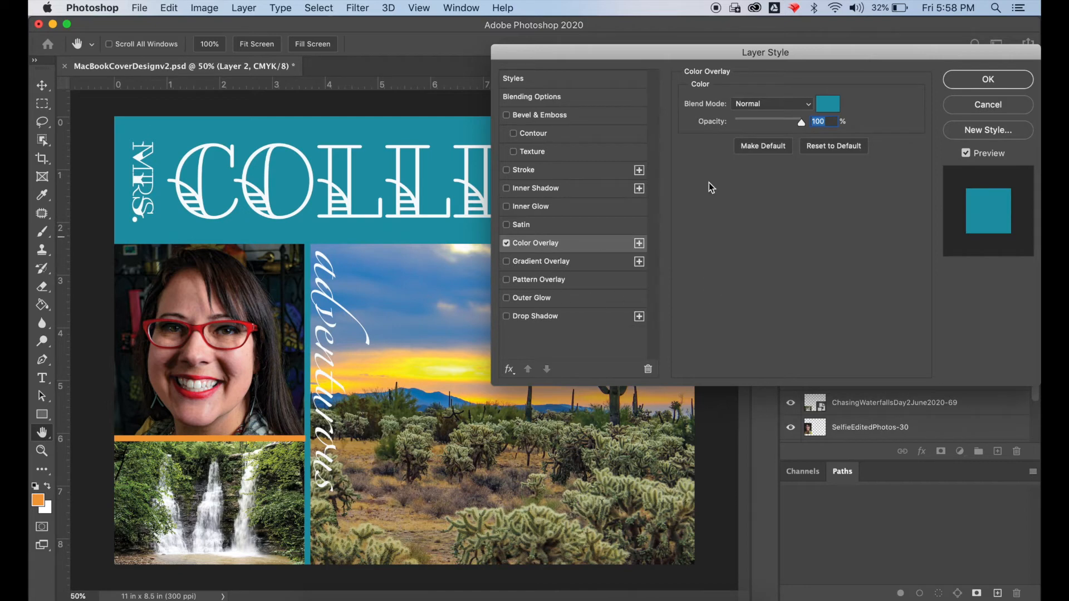
click(955, 83)
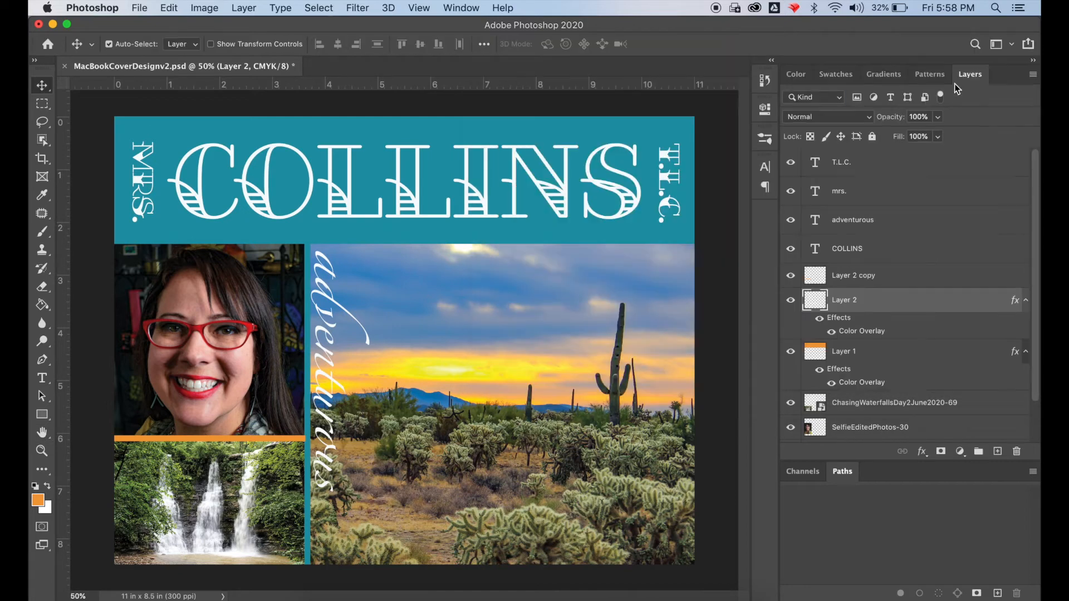
Apply a Color Overlay in the same teal-blue to Layer 2 copy, the horizontal stripe between the portrait and the waterfall.
double_click(877, 273)
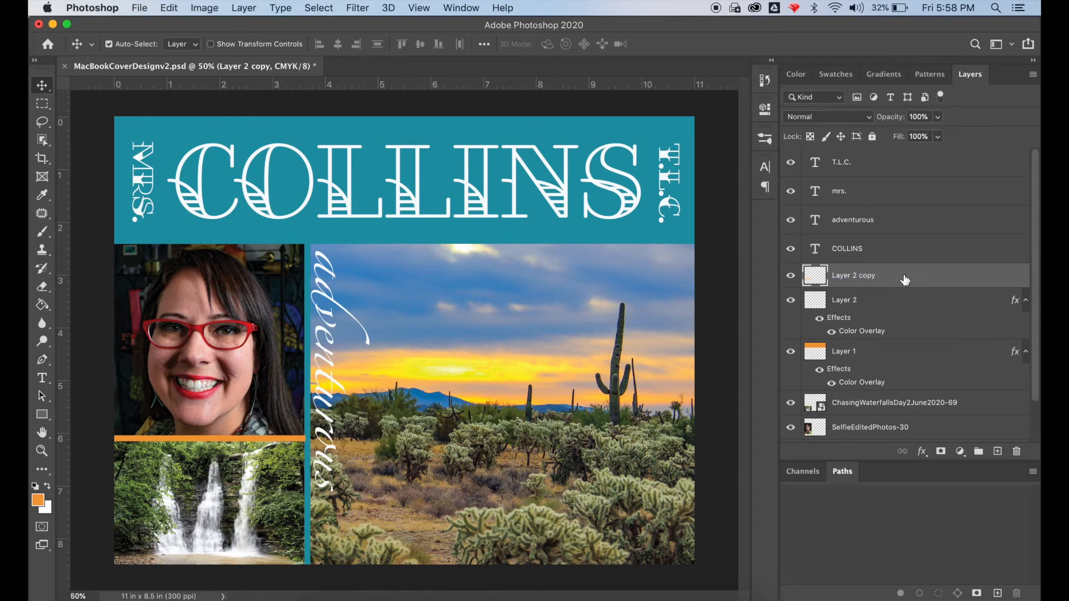
double_click(901, 279)
click(562, 248)
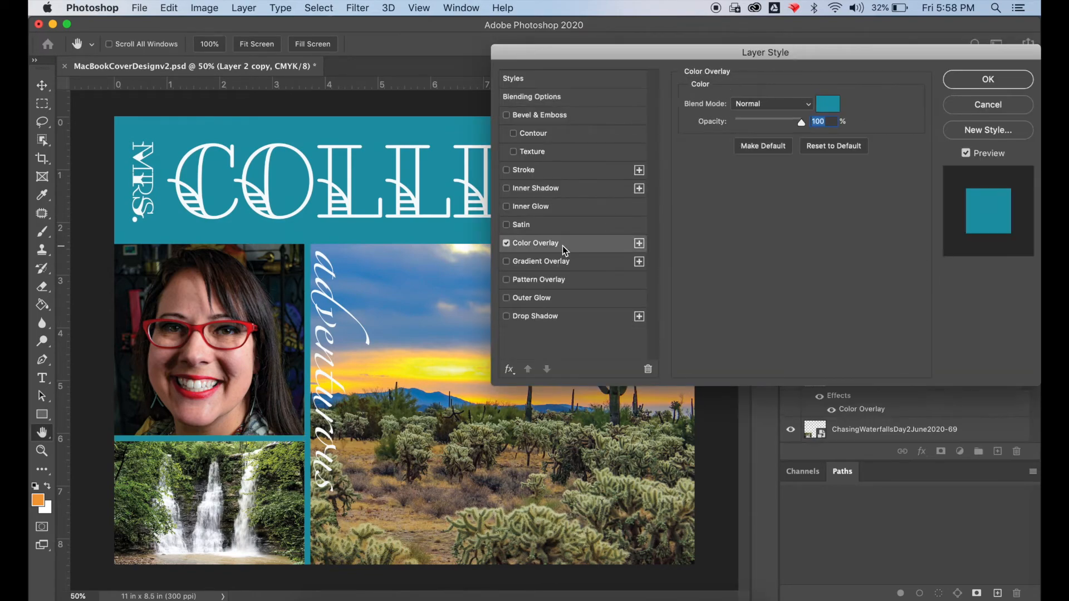
click(986, 83)
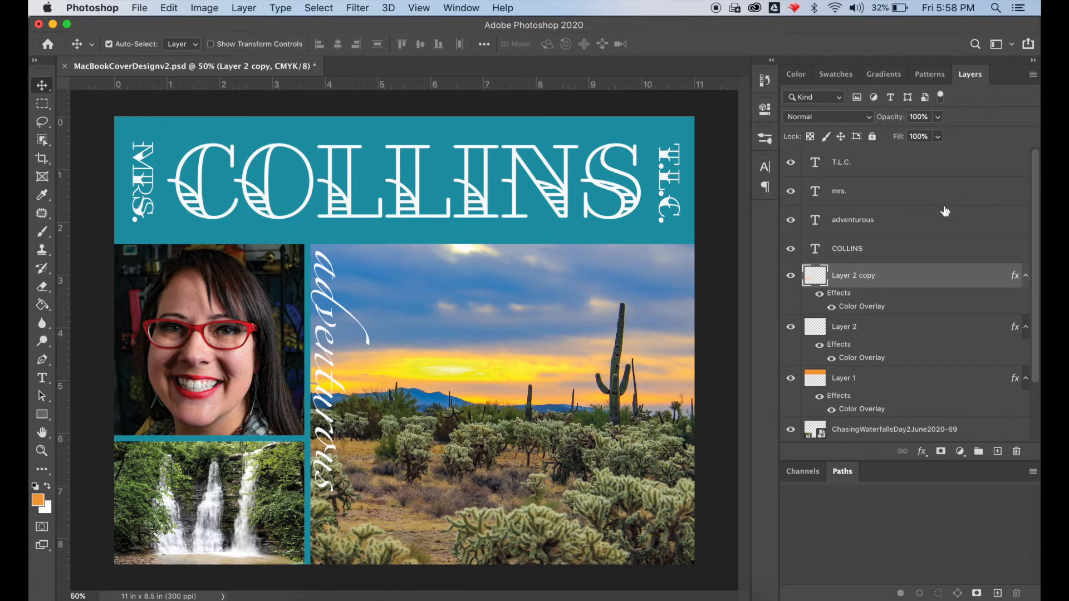
Add a Drop Shadow to the large surname text with a distance of 24 px and a size of 29 px.
click(920, 251)
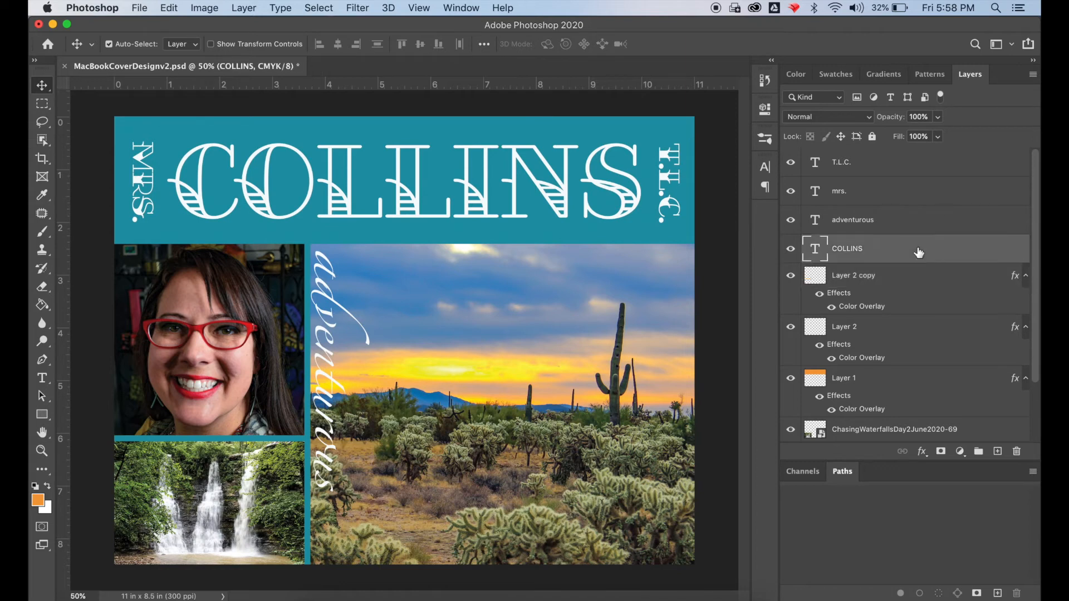
double_click(920, 257)
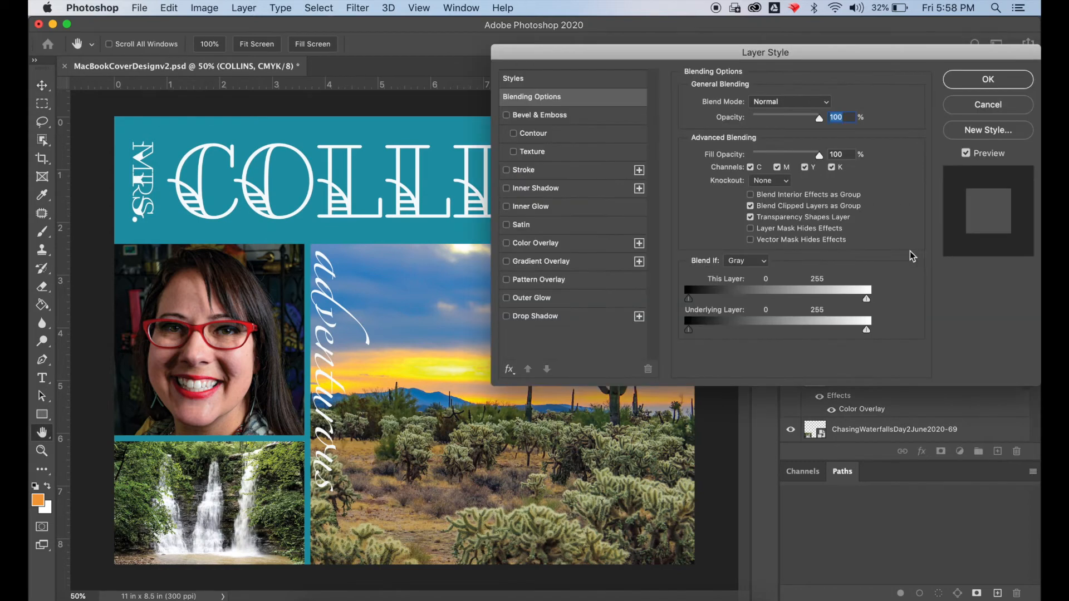
click(538, 316)
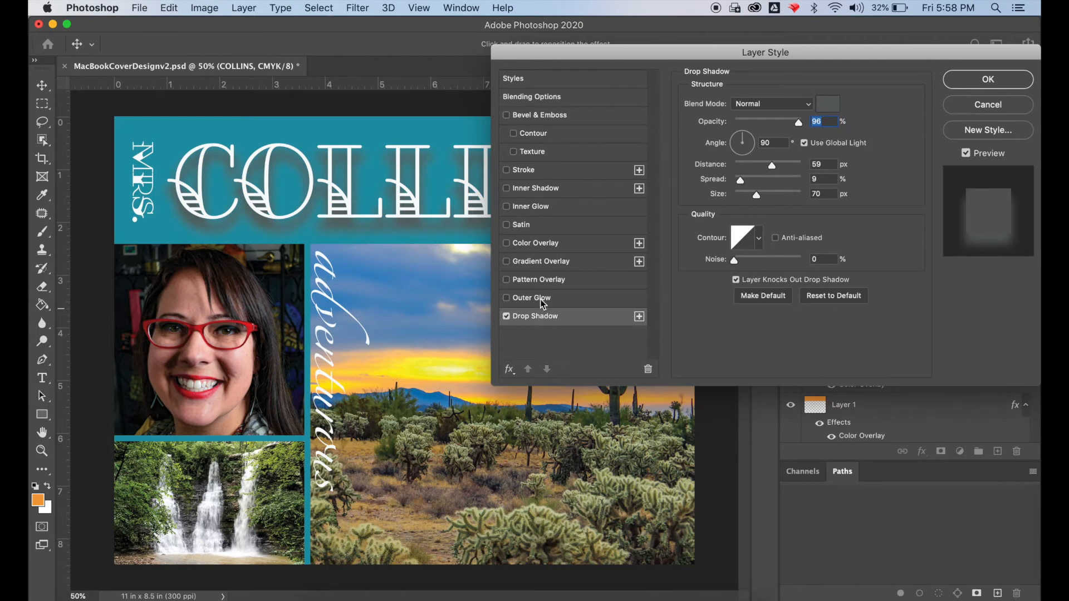
drag(597, 54, 597, 65)
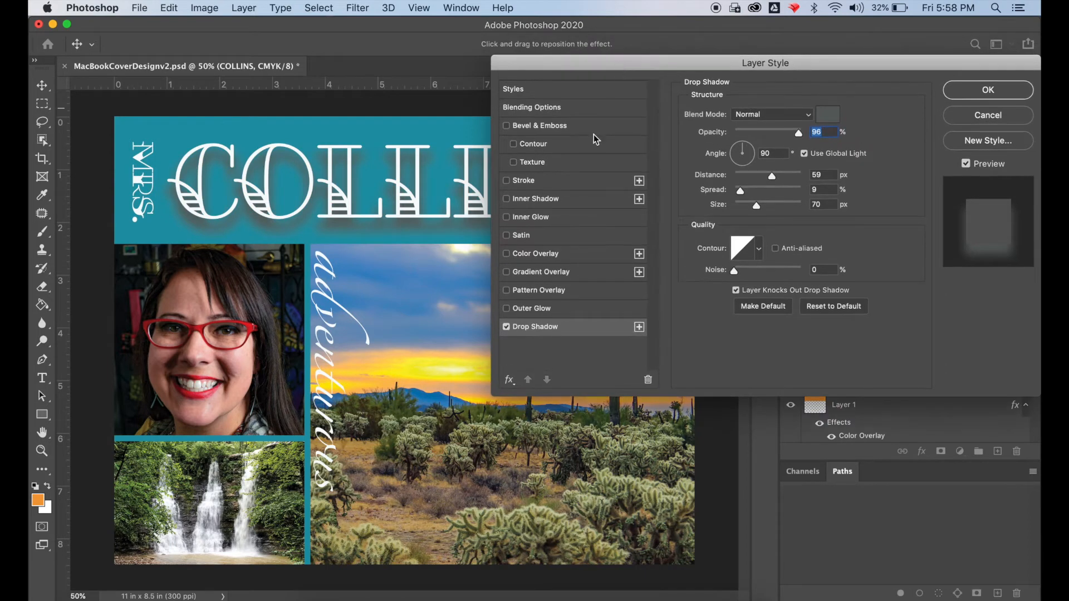
drag(761, 209, 751, 178)
click(747, 209)
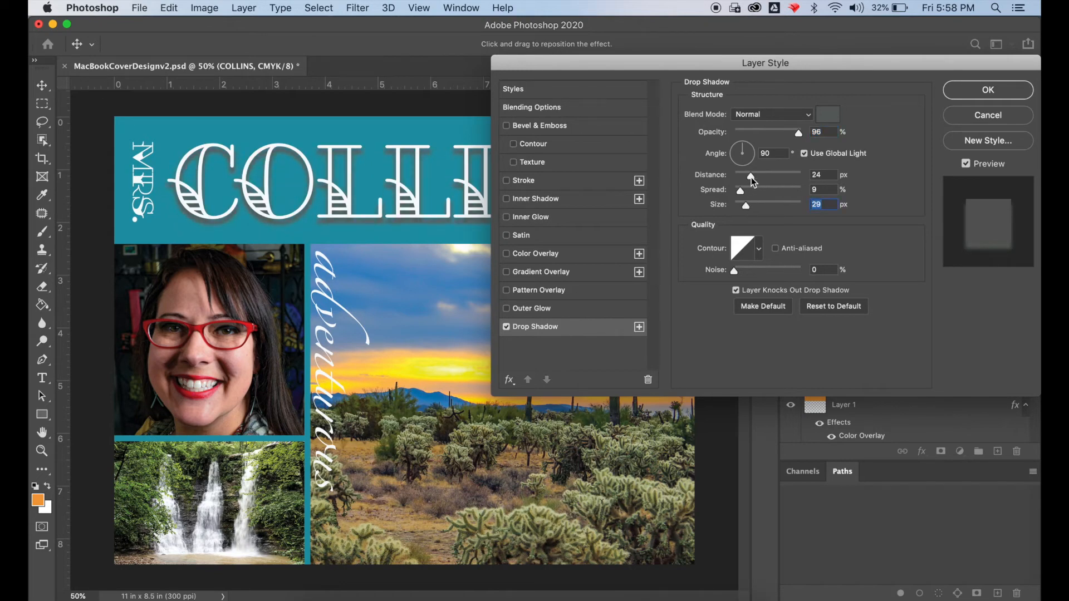
Set the surname's shadow color to near-black #010101 and its opacity to 100%, and apply the layer style.
click(828, 113)
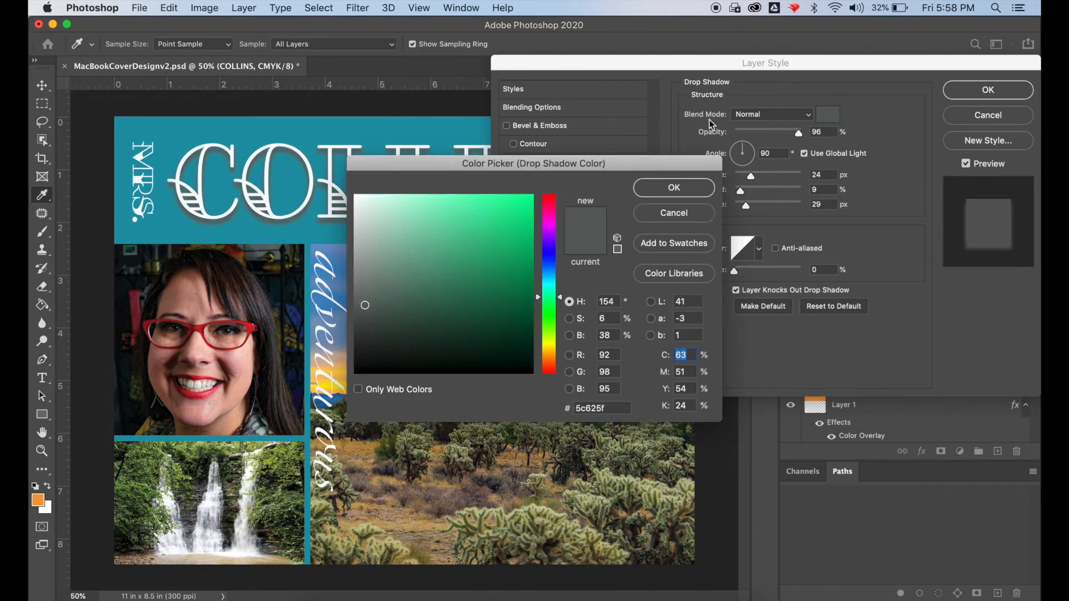
click(354, 373)
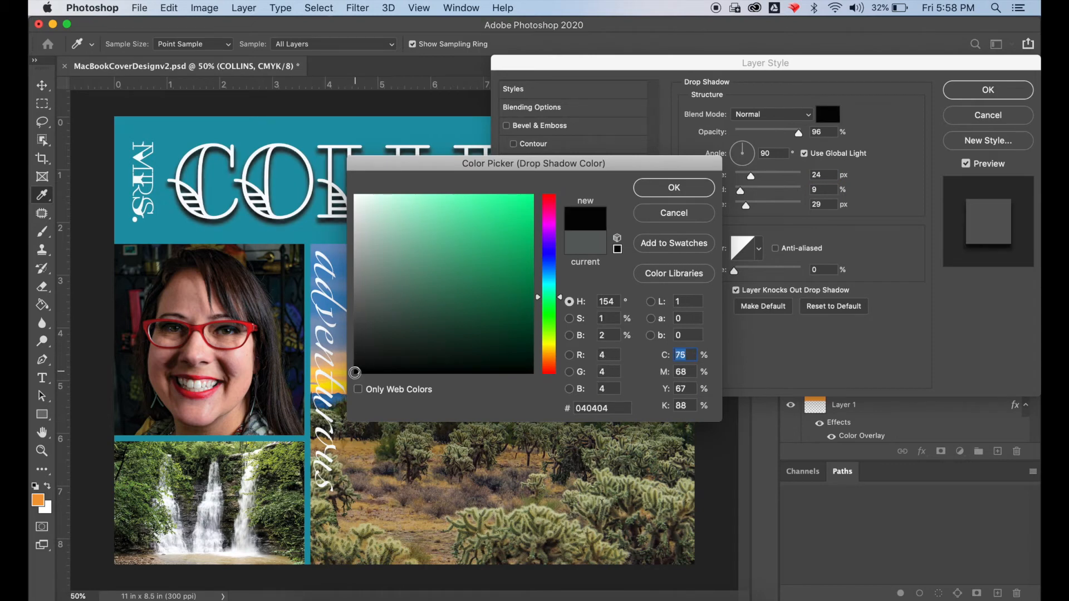
click(357, 372)
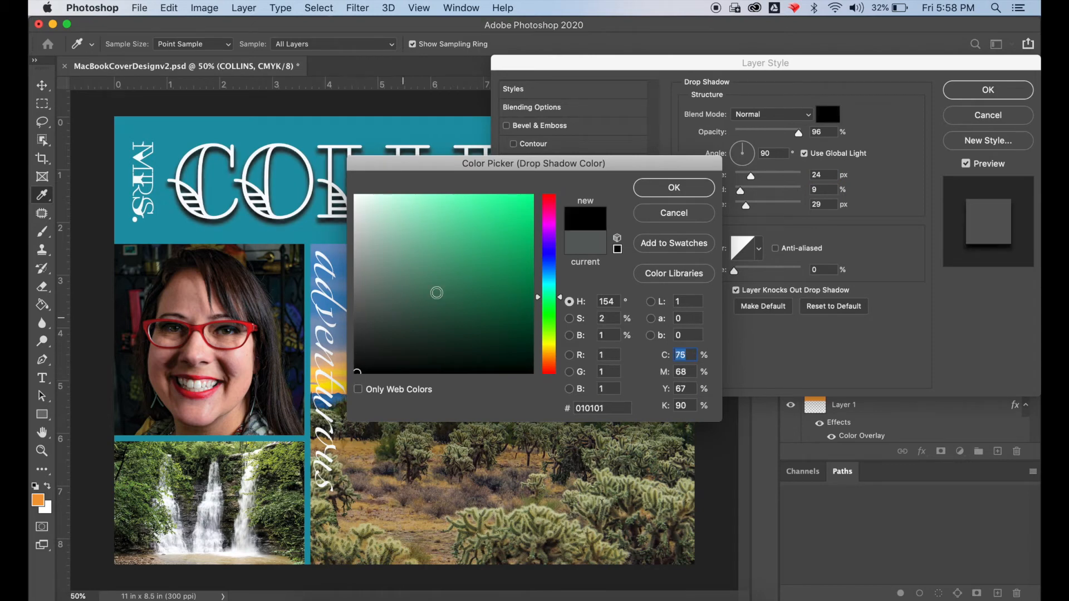
click(674, 187)
drag(799, 139, 803, 141)
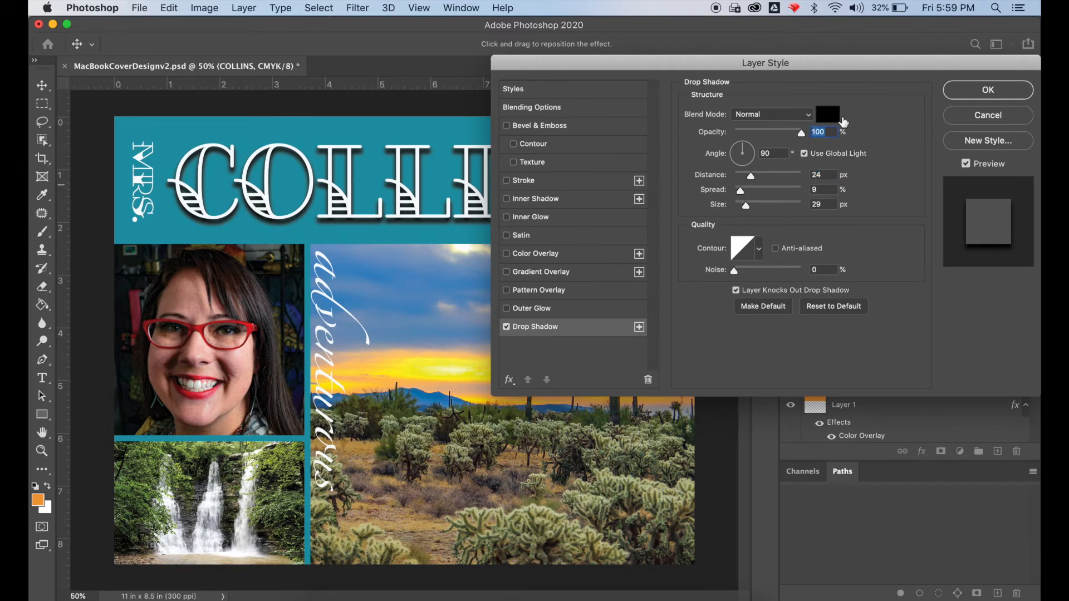
click(972, 89)
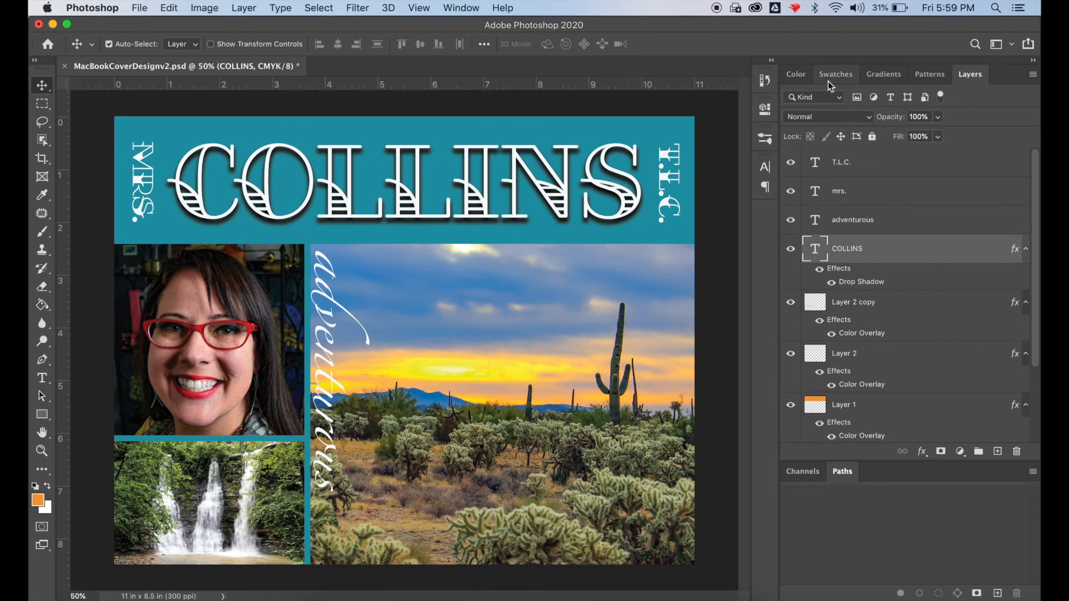
Save the design as MacBookCoverDesignv3.psd and copy the layer style of the large surname text.
click(146, 8)
click(245, 8)
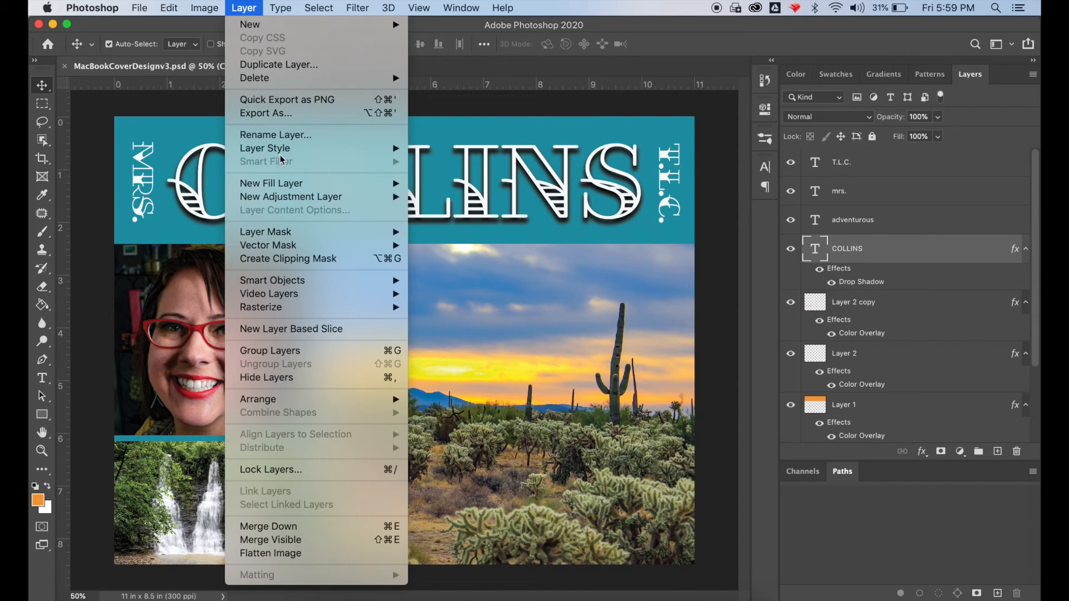
mouse_move(282, 155)
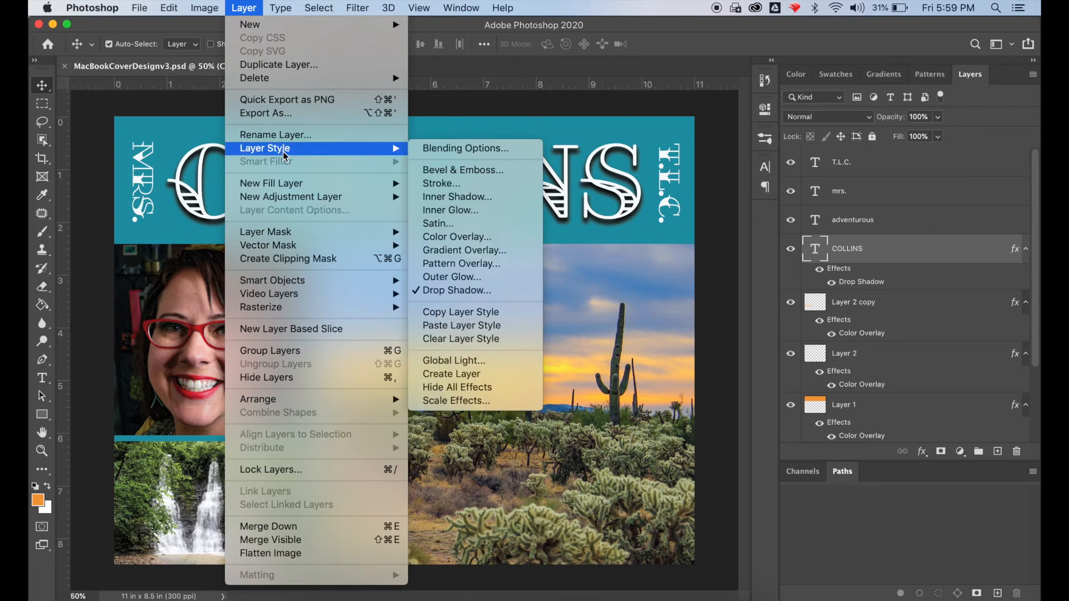
click(475, 313)
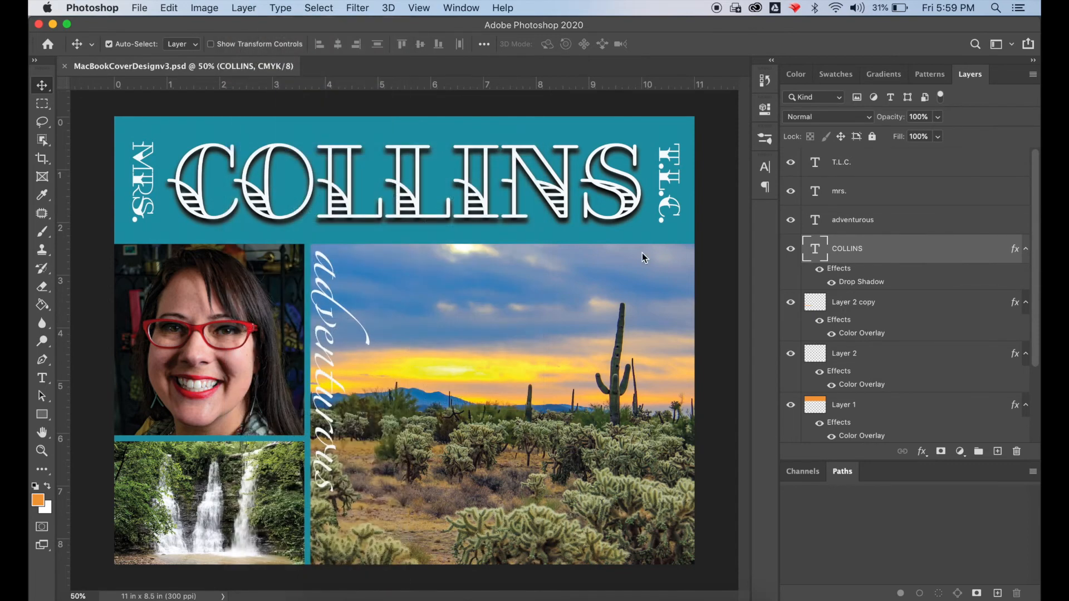
Paste the copied drop shadow style onto the "mrs." text layer.
click(875, 201)
click(176, 7)
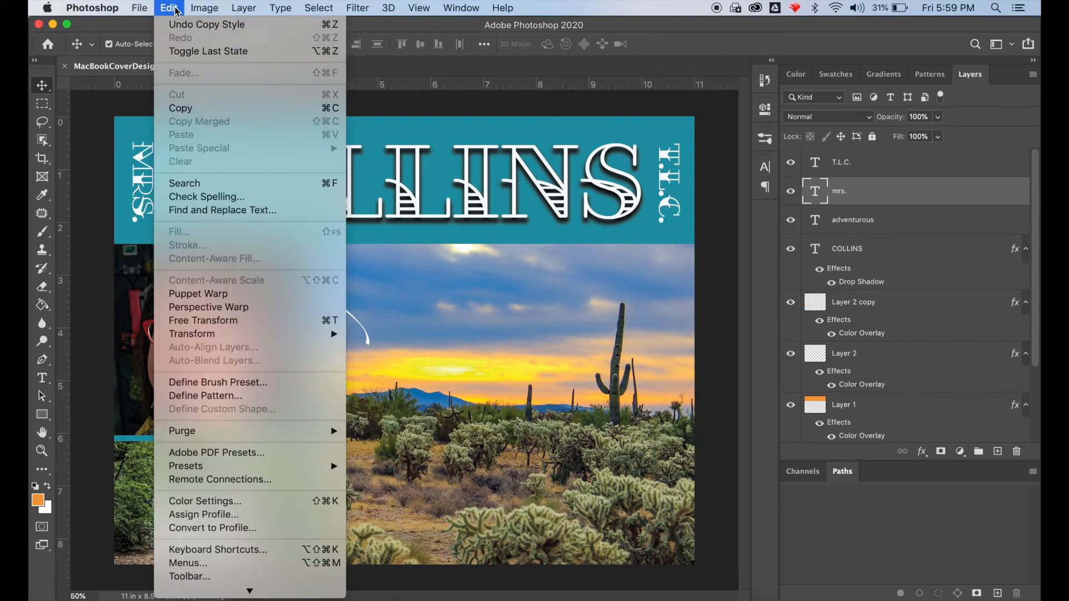
mouse_move(244, 7)
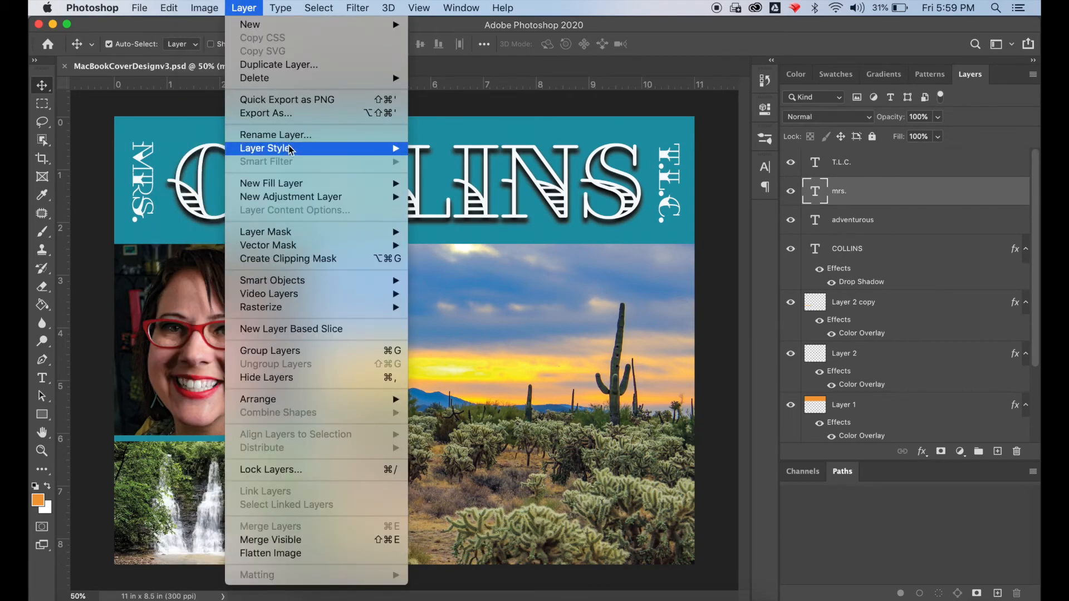
mouse_move(289, 148)
click(474, 325)
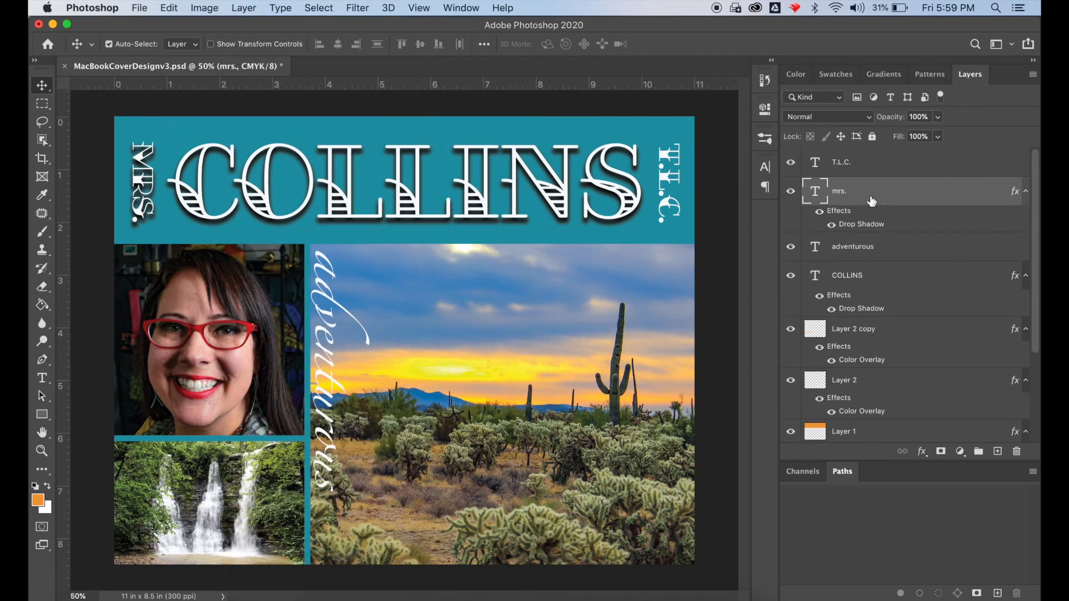
Paste the copied drop shadow style onto the initials text layer at the right end of the banner.
click(888, 166)
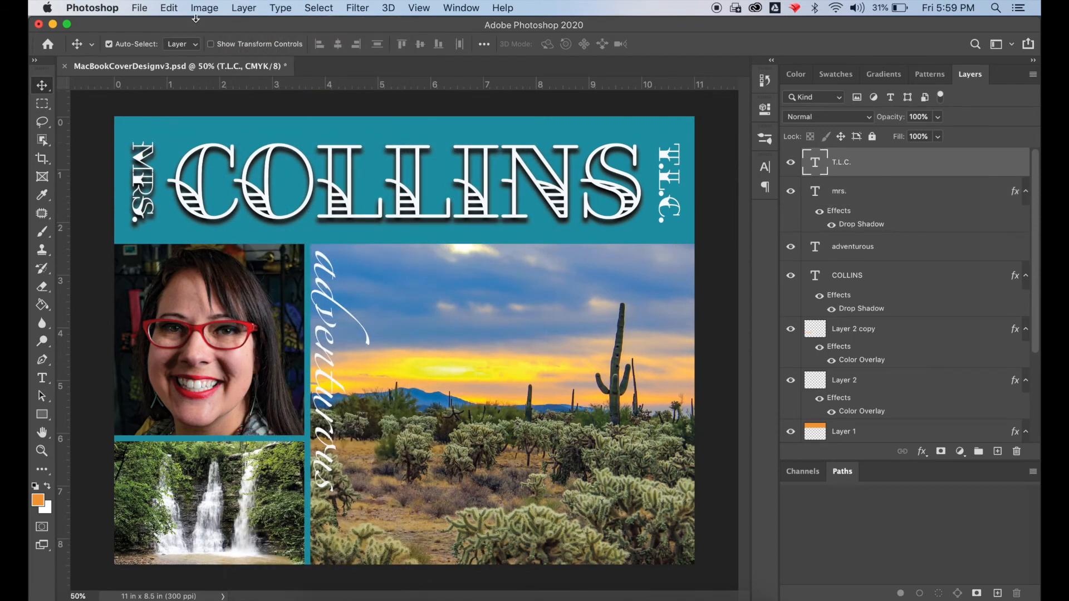
click(243, 8)
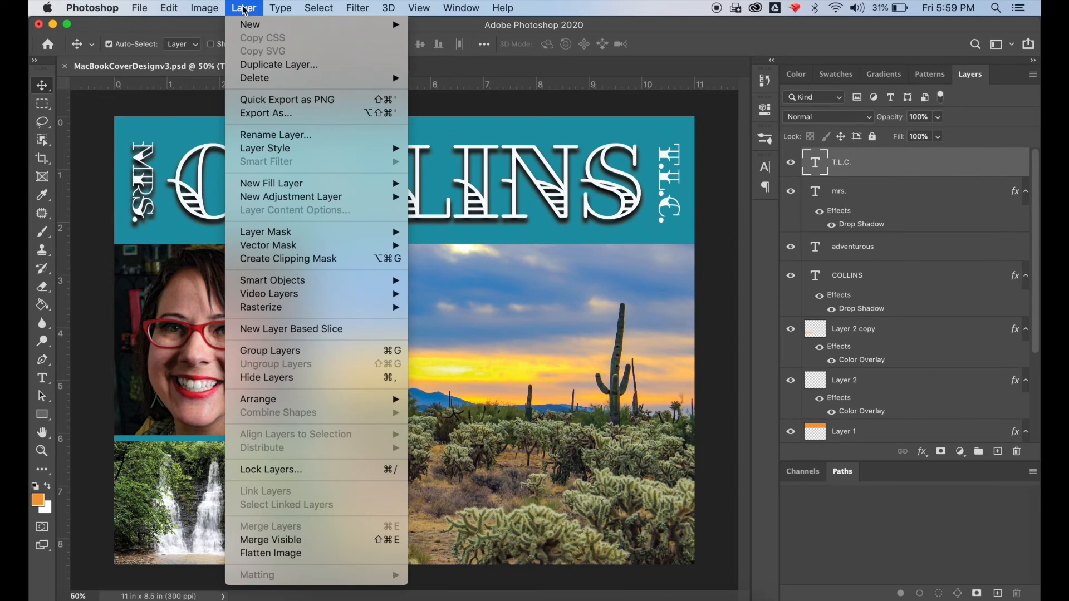
mouse_move(287, 233)
mouse_move(285, 155)
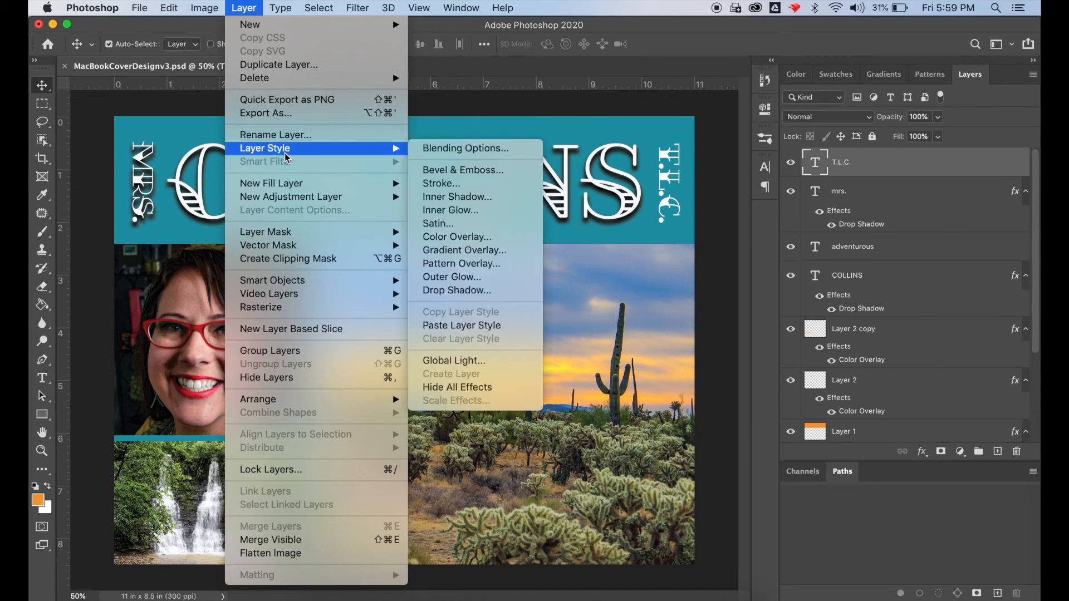
click(480, 327)
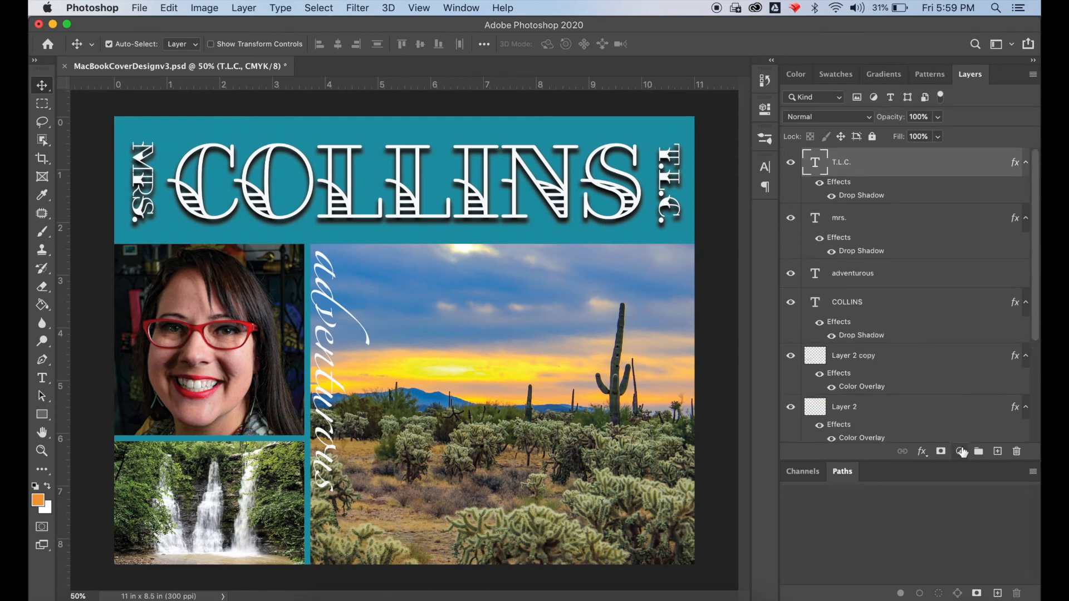
Group the four text layers together and rename the group as "Text".
shift+click(878, 301)
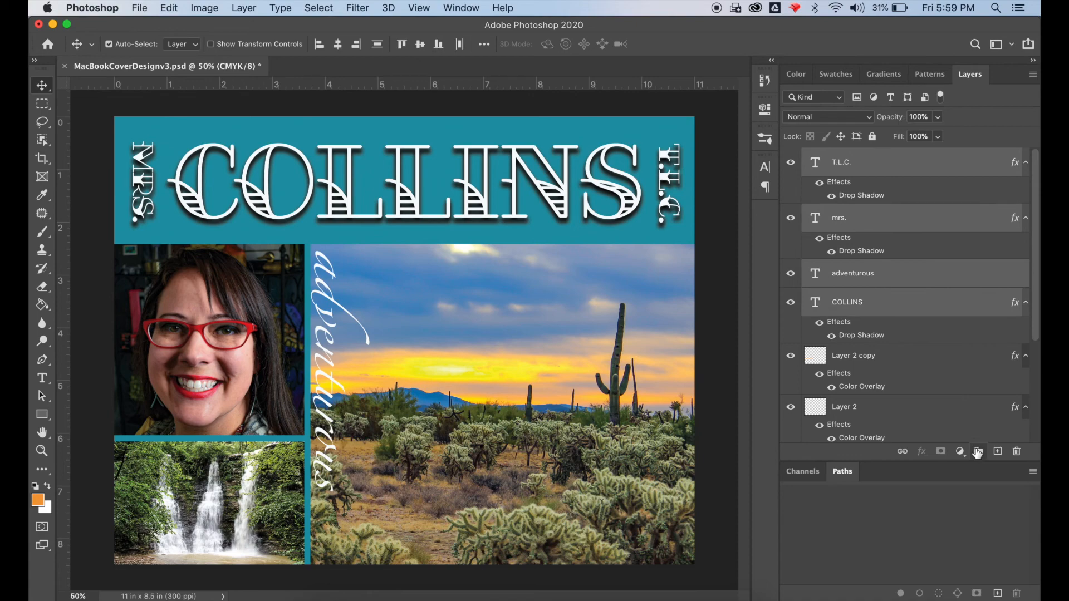
click(978, 451)
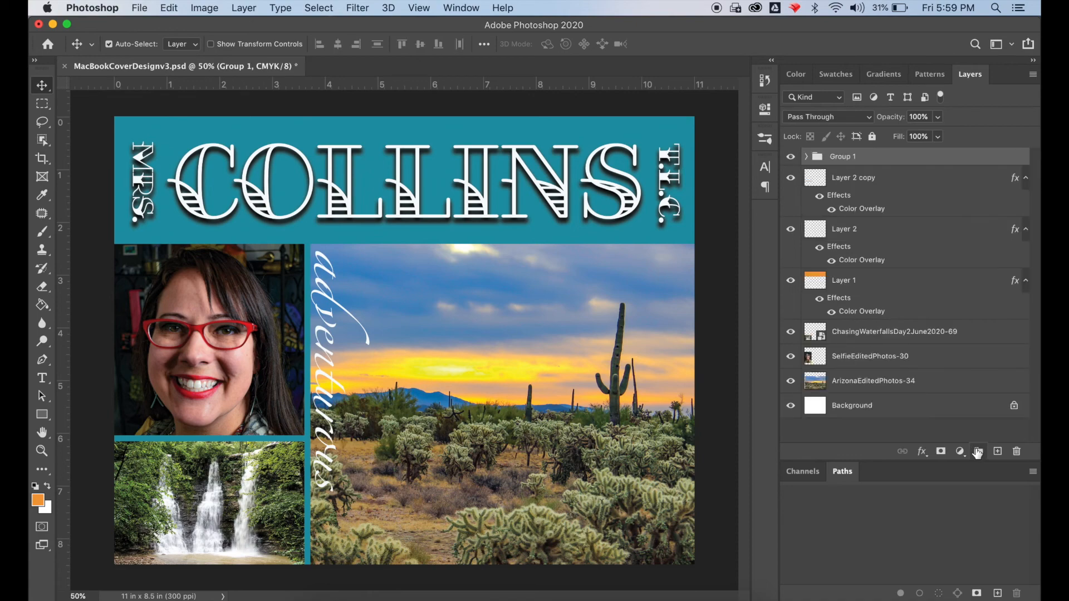
double_click(876, 162)
click(994, 91)
double_click(842, 157)
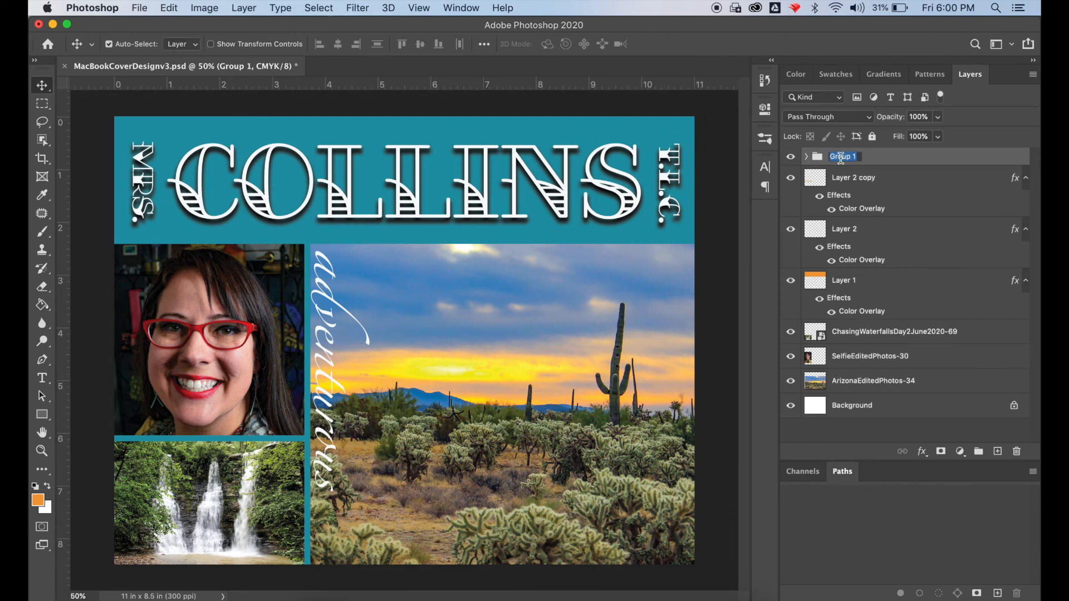
text(Text)
key(Return)
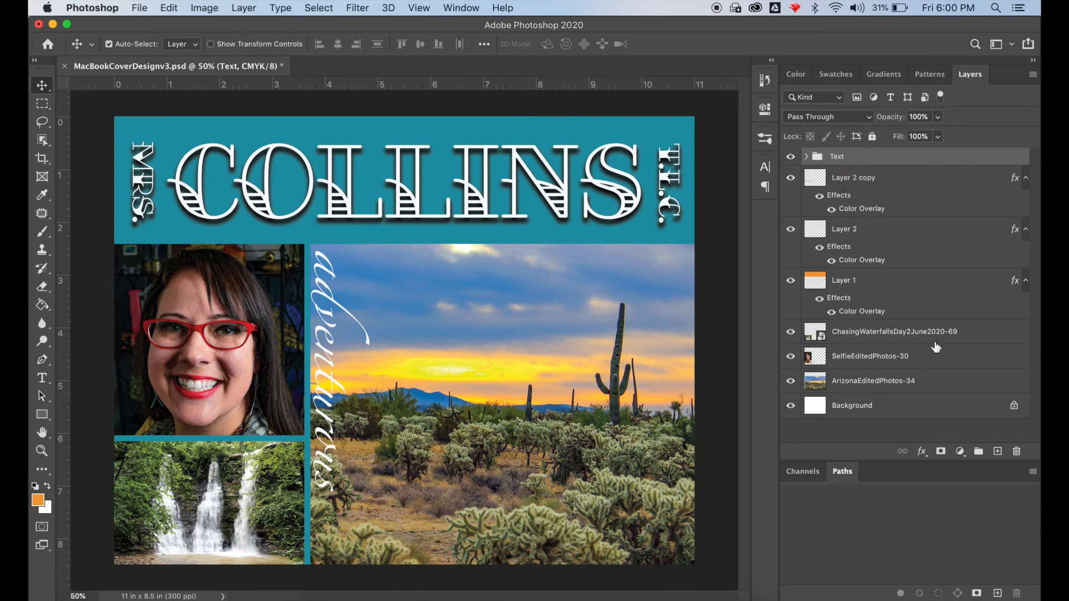
click(904, 184)
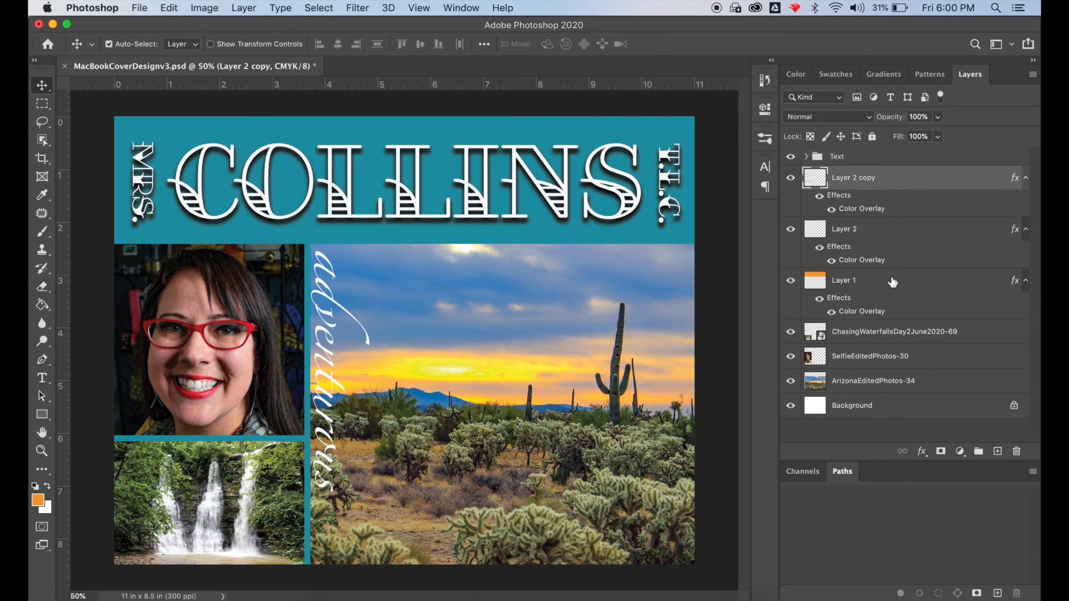
shift+click(893, 282)
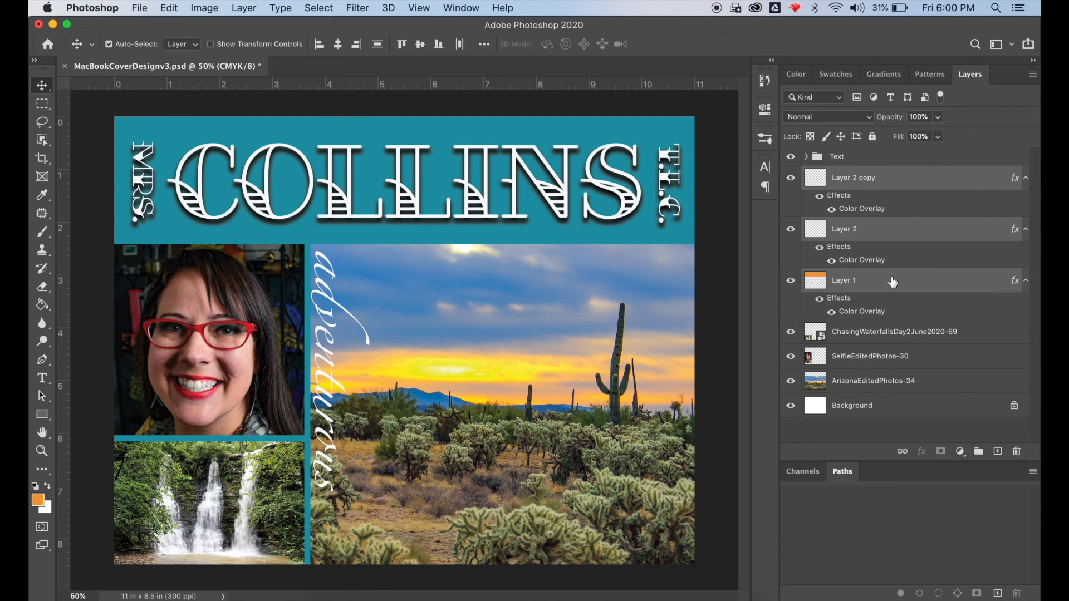
click(807, 157)
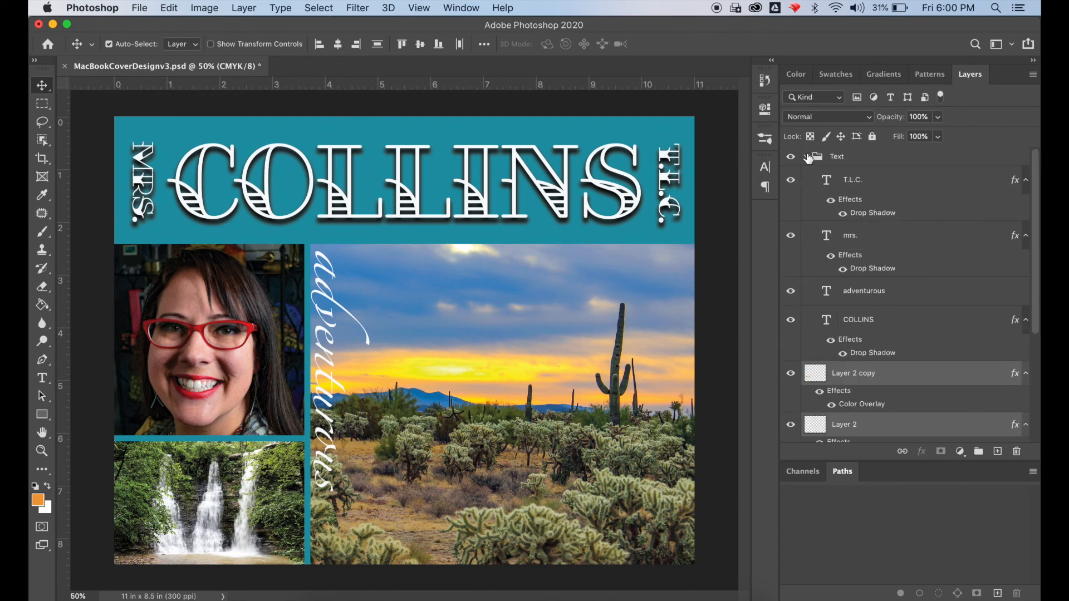
click(807, 157)
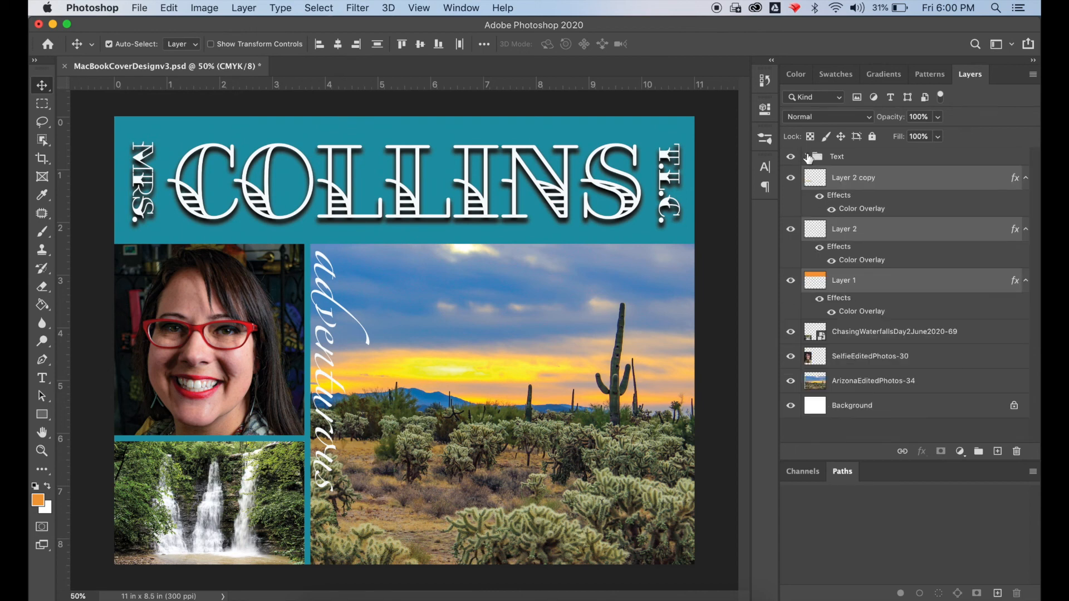
click(850, 428)
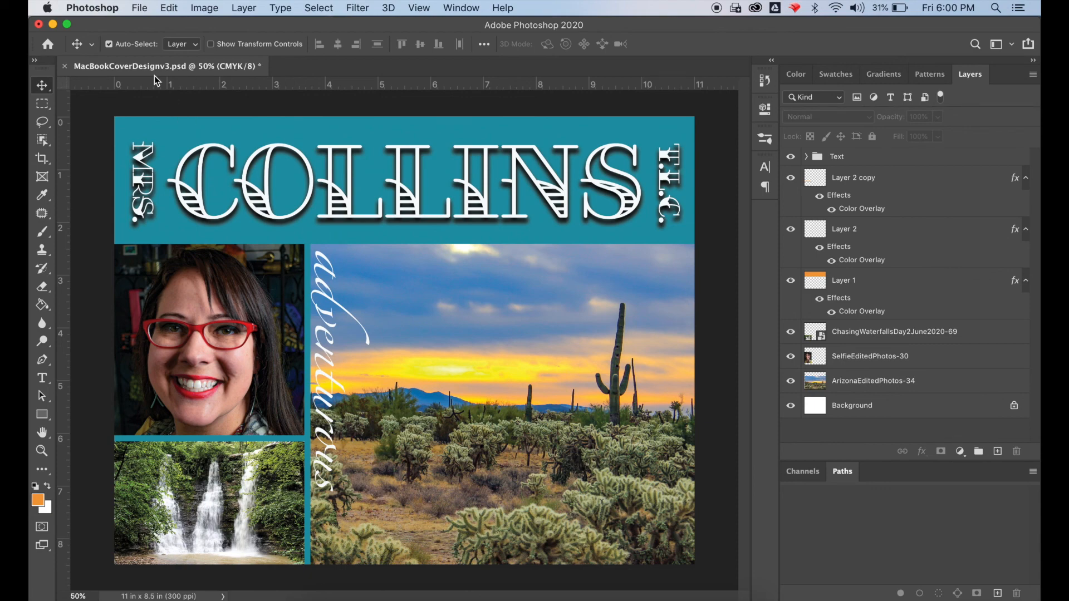
Save the layered design and save a JPEG copy as MacBookCoverDesignv3.jpg on the Desktop, with Maximum quality 12 and Progressive format.
click(139, 8)
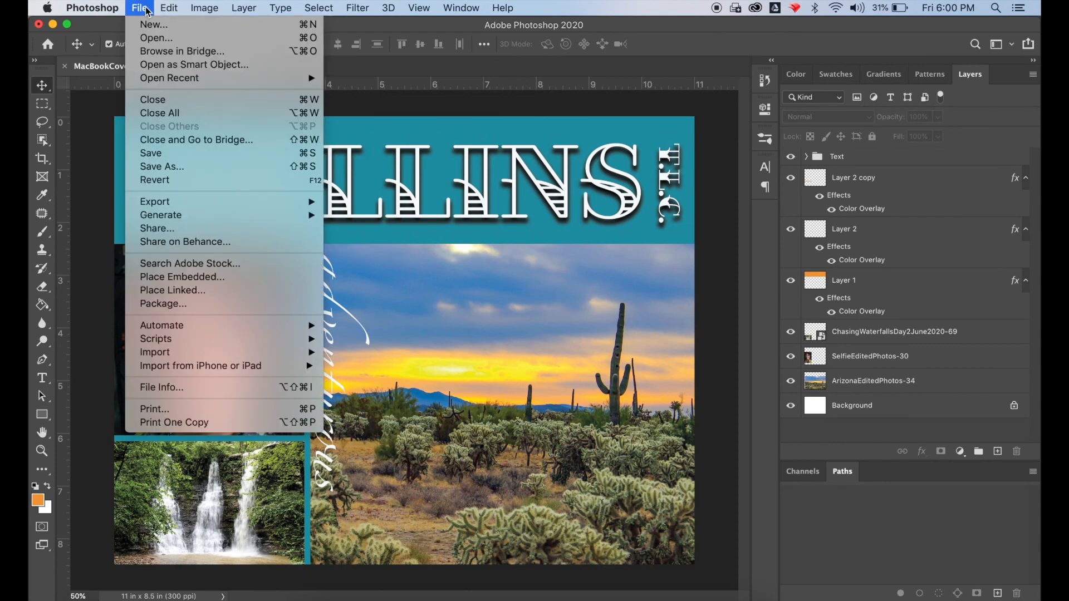
click(156, 148)
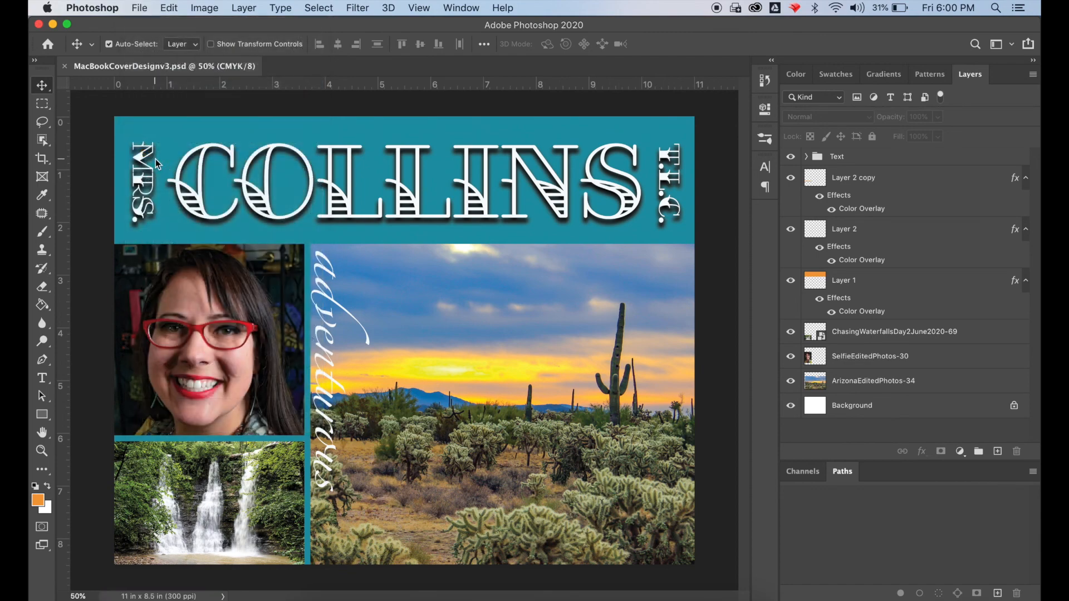
click(138, 8)
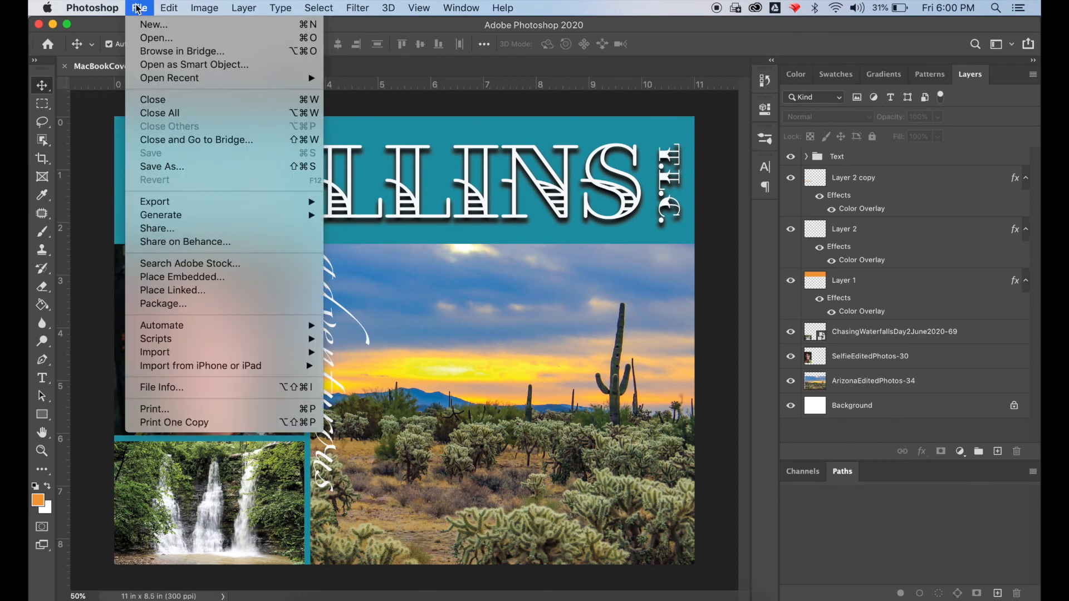
click(161, 166)
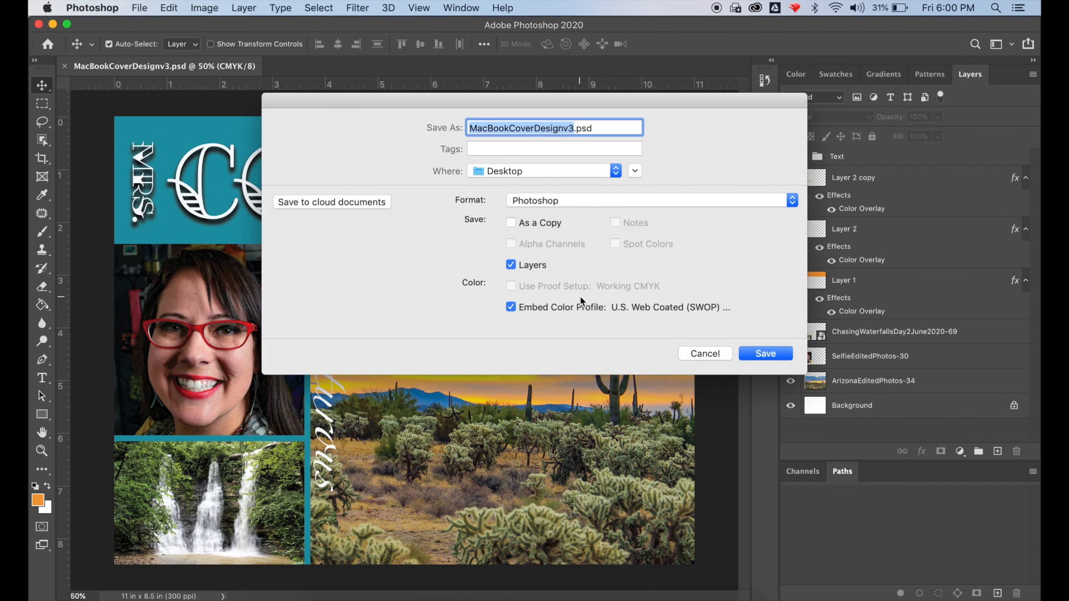
click(792, 202)
click(778, 245)
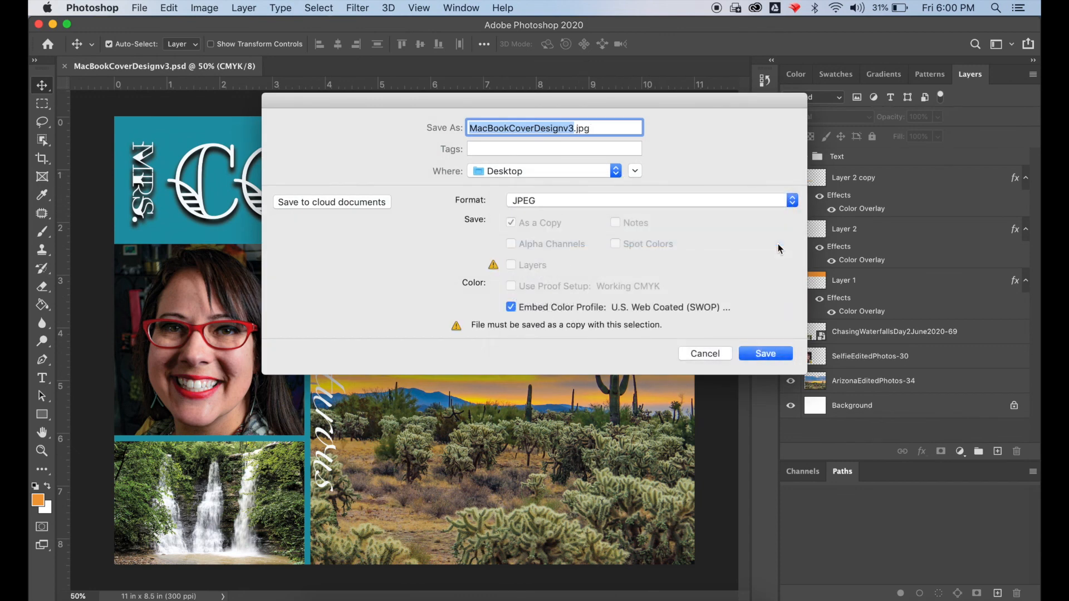
click(767, 355)
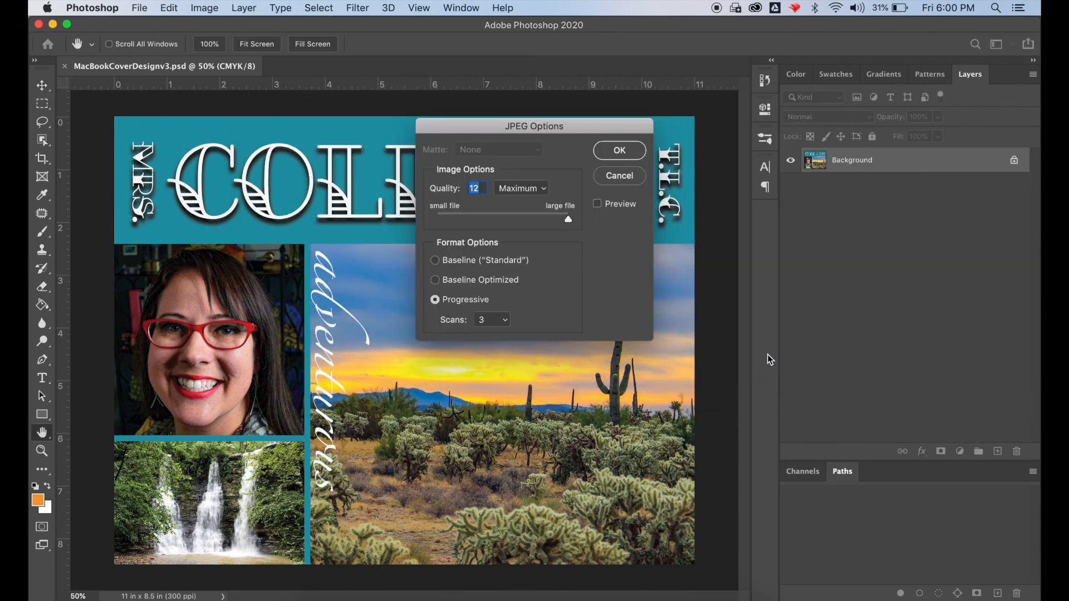
click(619, 151)
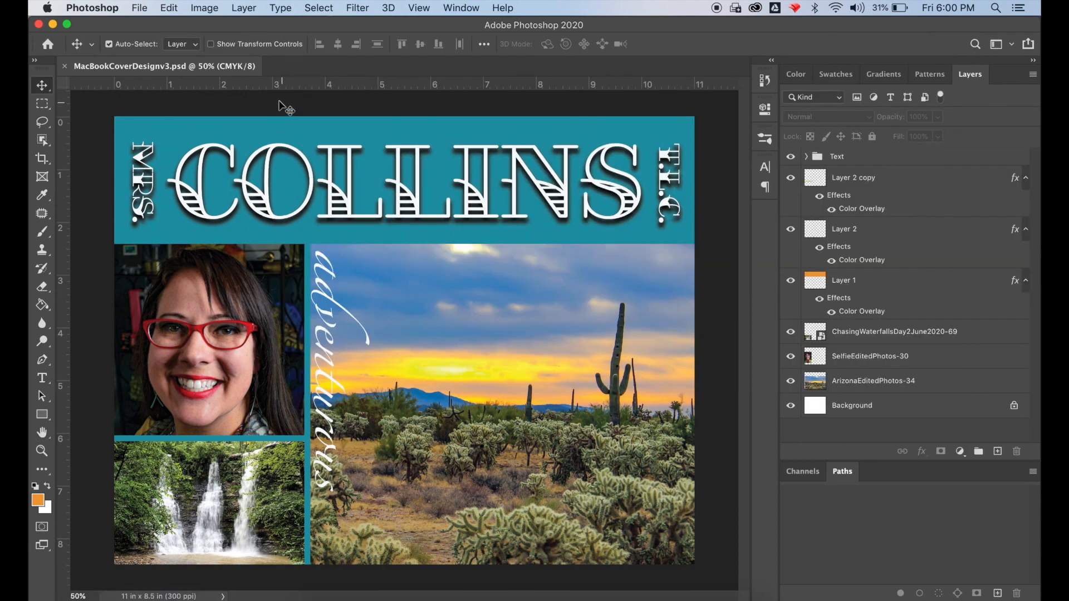